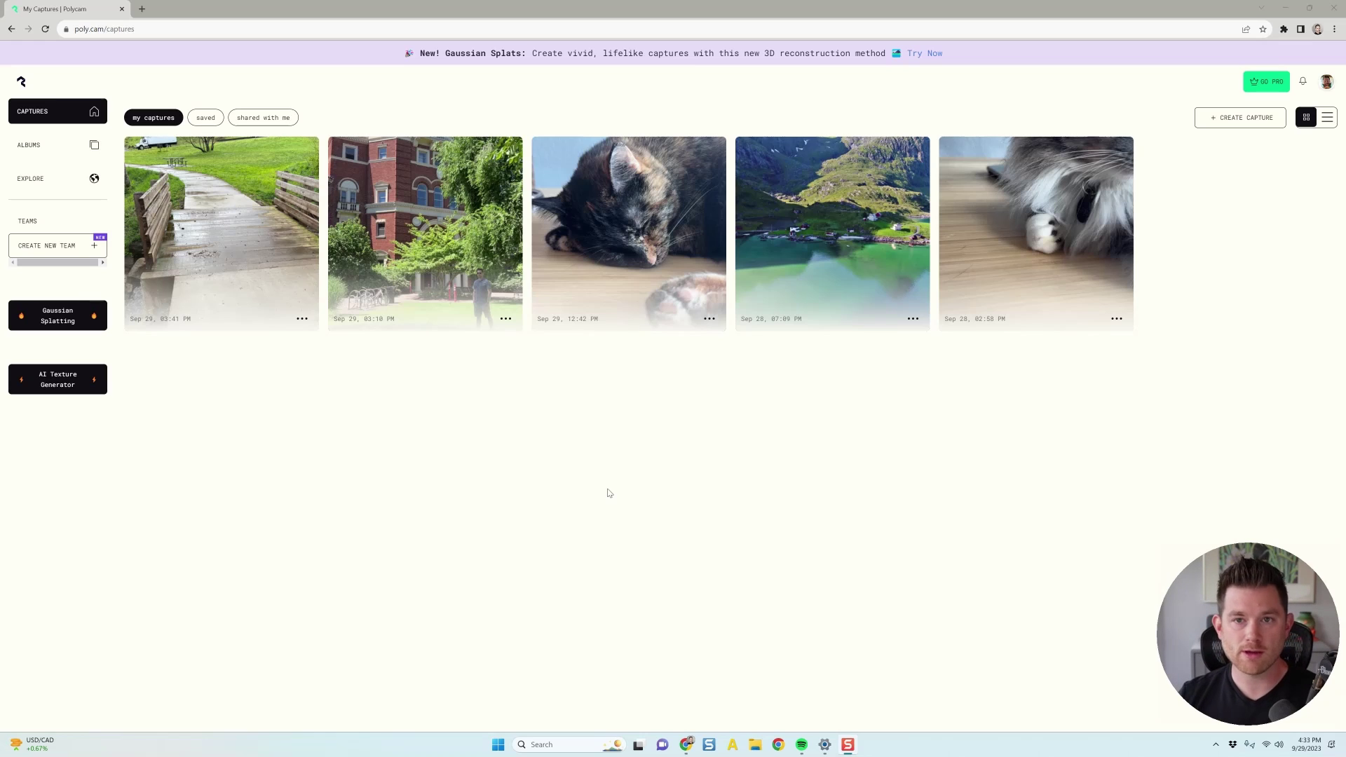
Open the cat-on-desk capture in Polycam and examine it from several angles and distances
click(1028, 244)
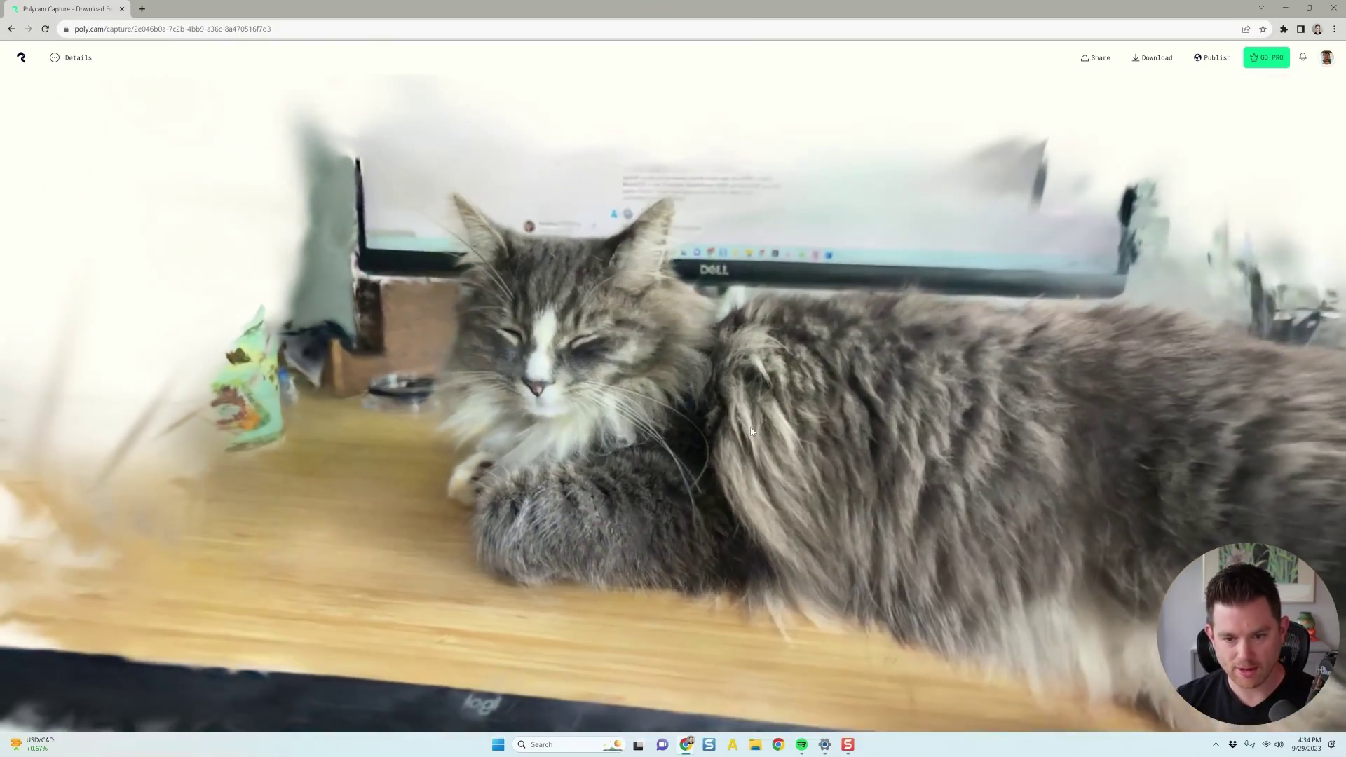
drag(750, 432, 795, 405)
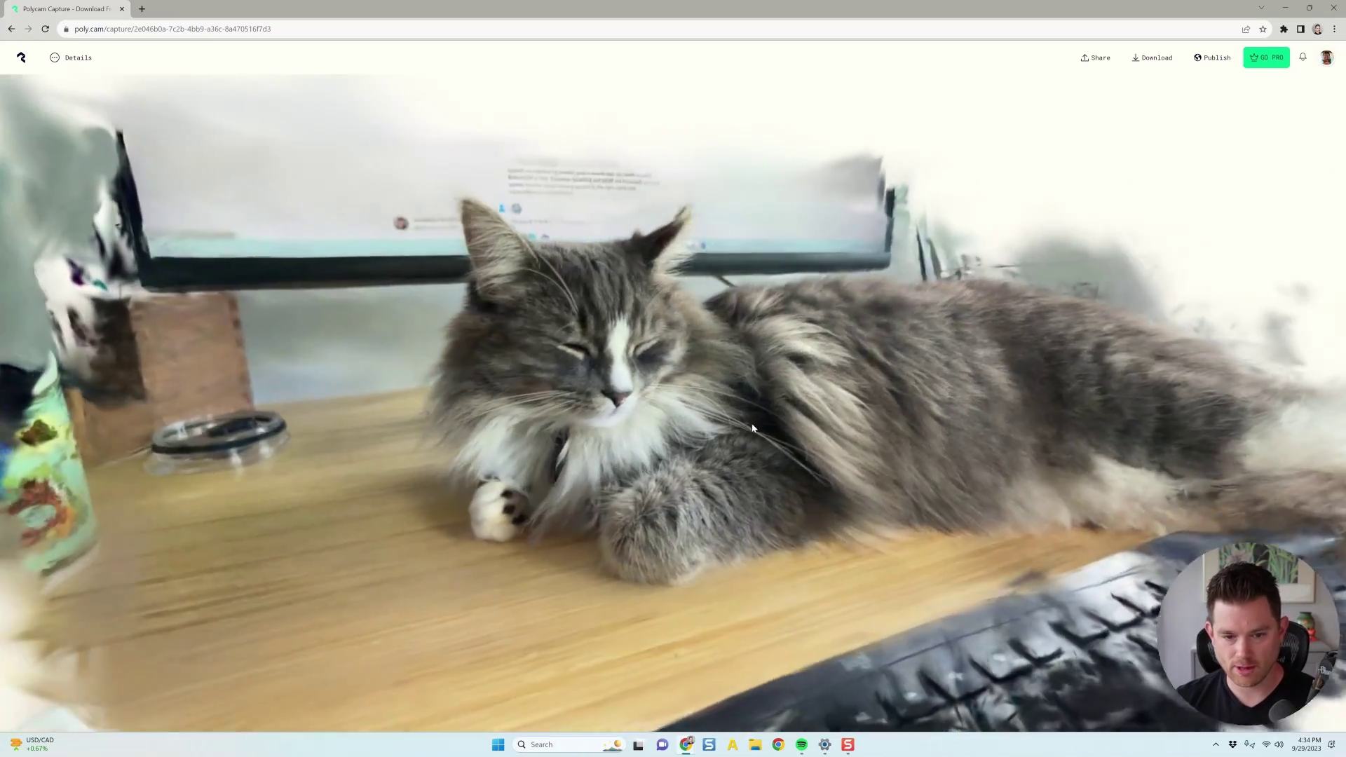
drag(752, 424, 714, 416)
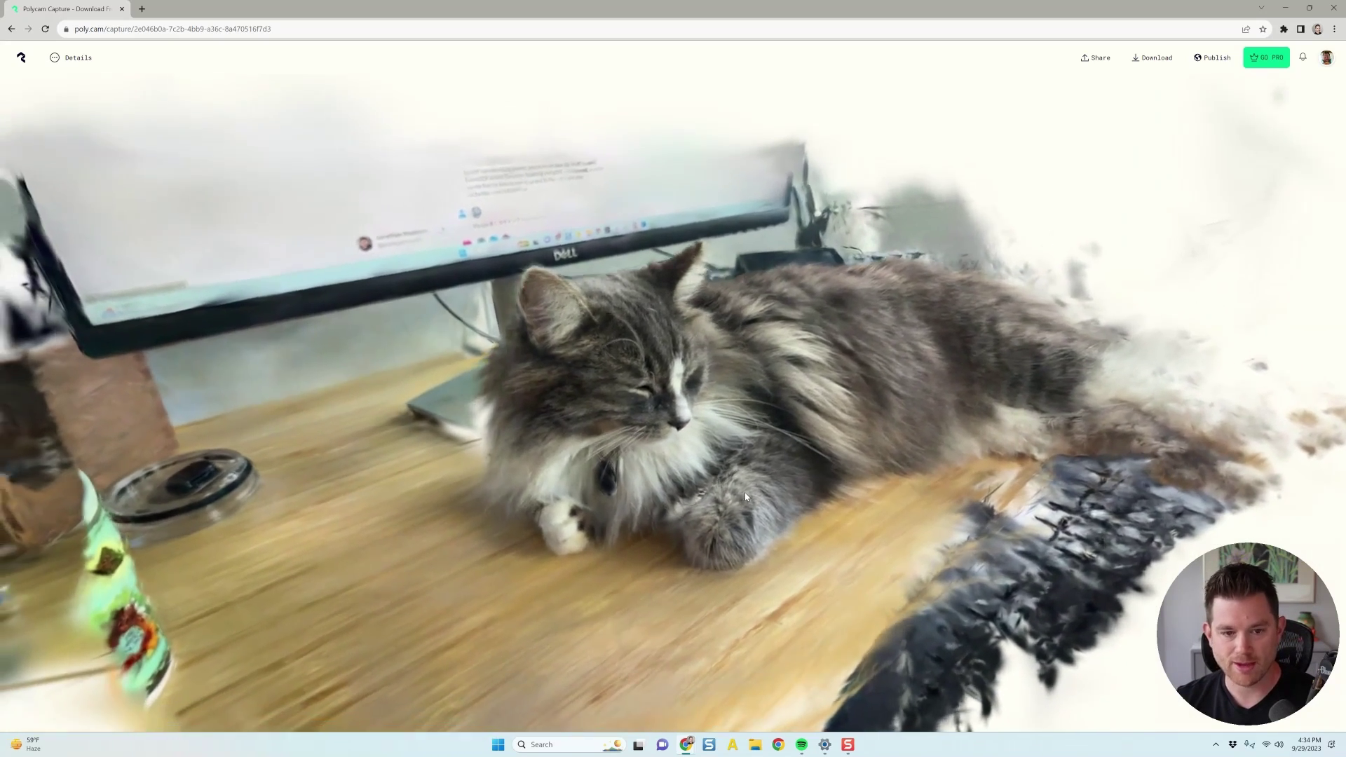
drag(743, 492, 656, 483)
scroll(682, 479, up, 1)
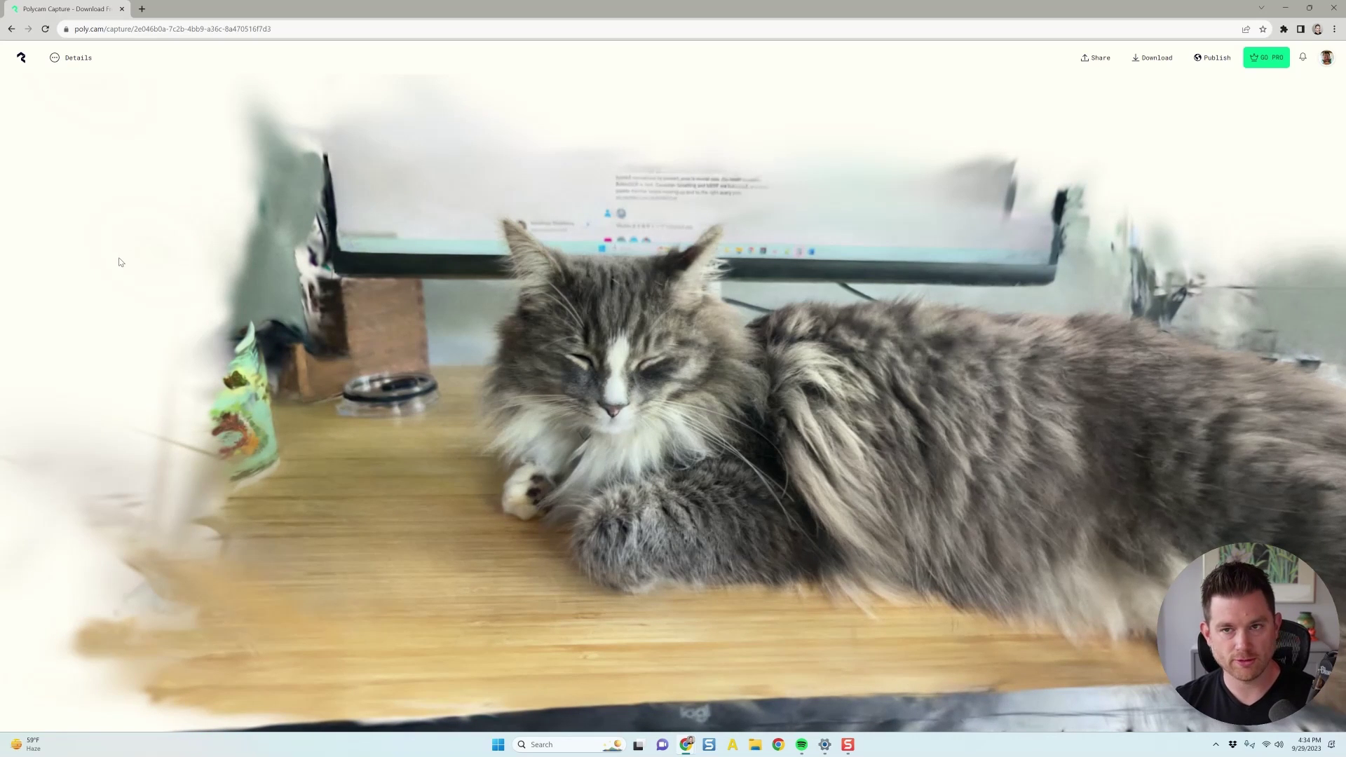
drag(217, 156, 223, 166)
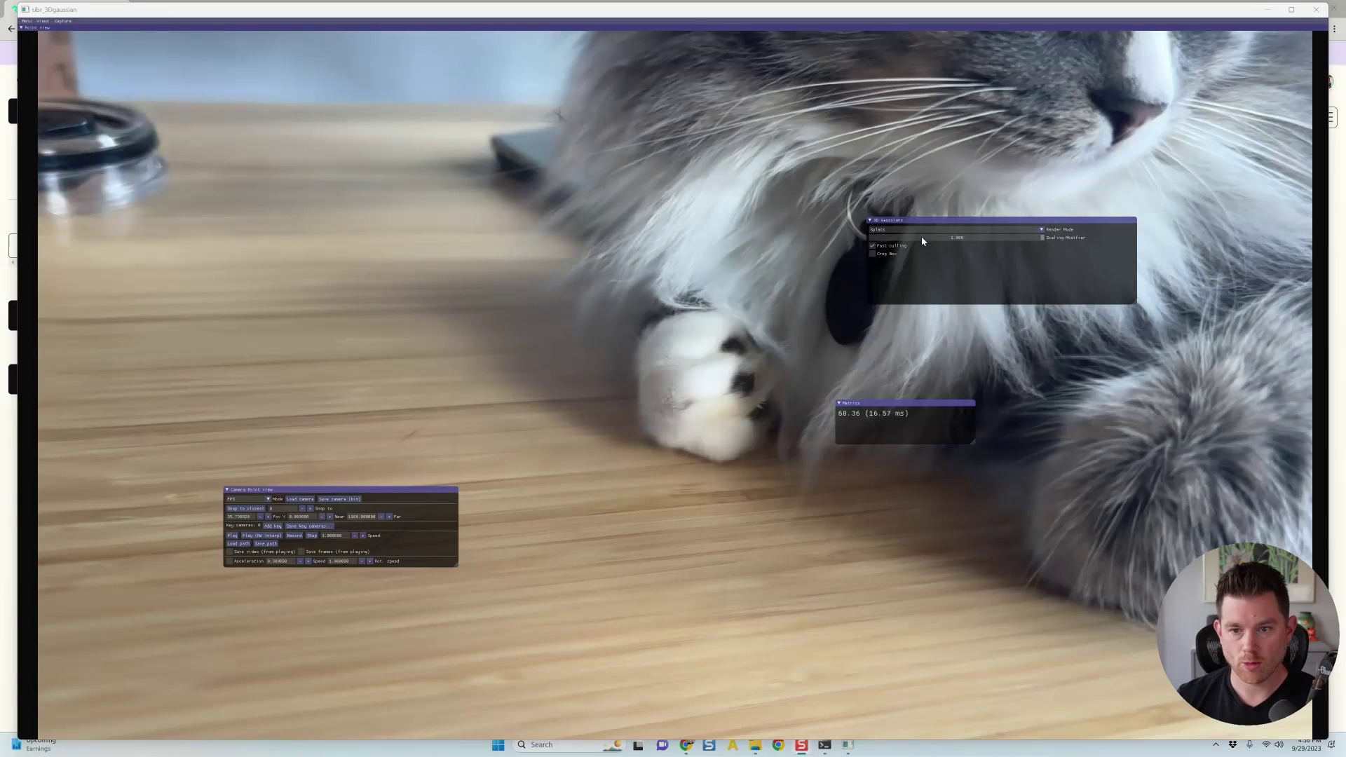
In the SIBR Gaussian viewer, set the camera mode to Trackball and frame the cat's face and front paws
click(918, 228)
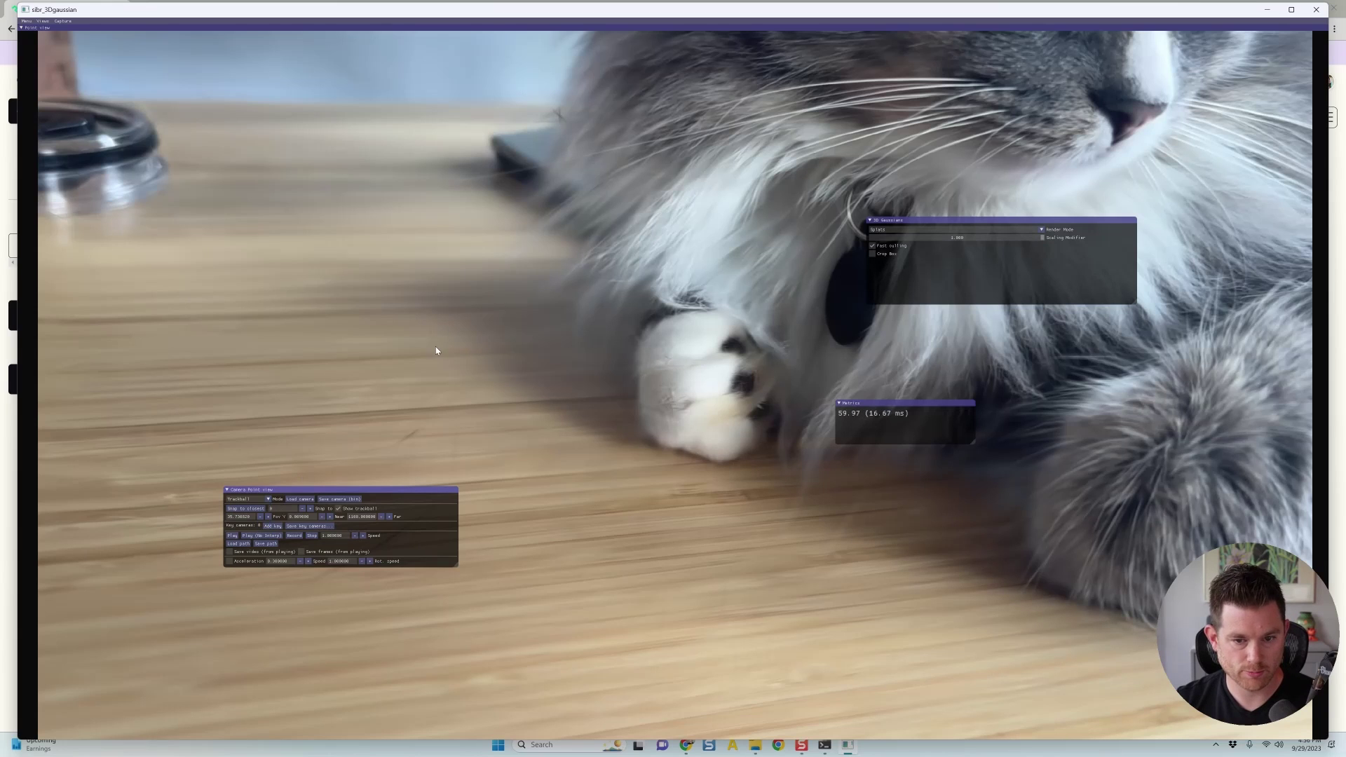
drag(607, 239, 388, 150)
scroll(388, 150, down, 6)
drag(561, 252, 740, 293)
scroll(741, 293, up, 10)
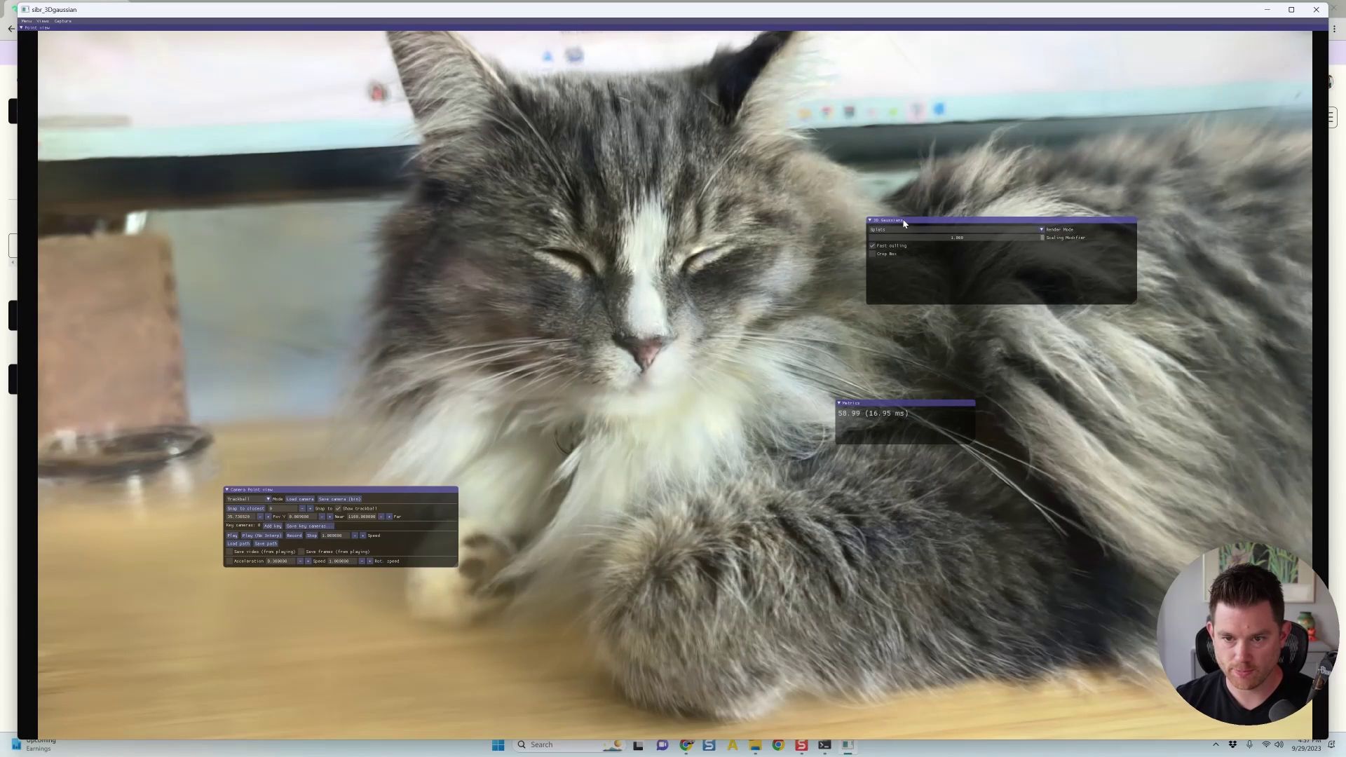
Move the 3D Gaussians, camera and Metrics panels away from the cat into the corner above the brown box
drag(904, 223, 95, 54)
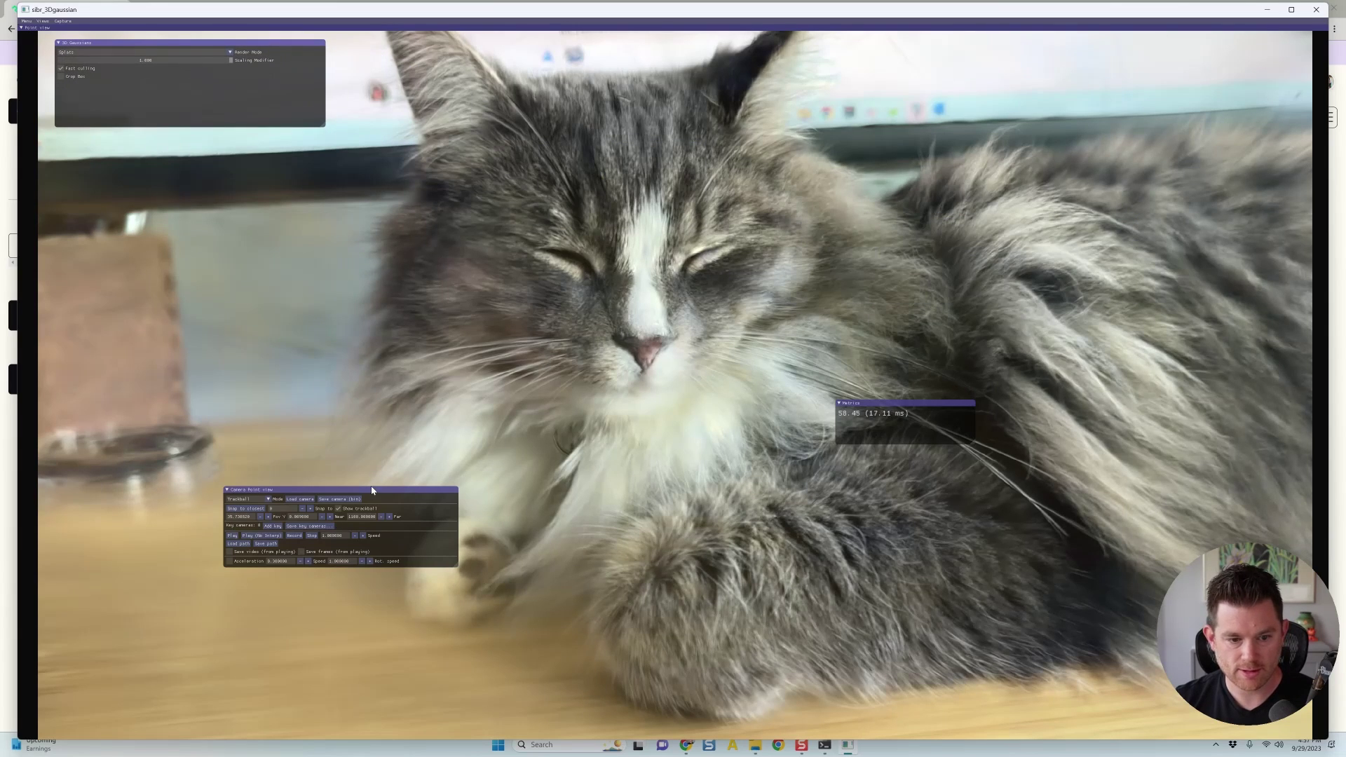
drag(358, 485, 200, 158)
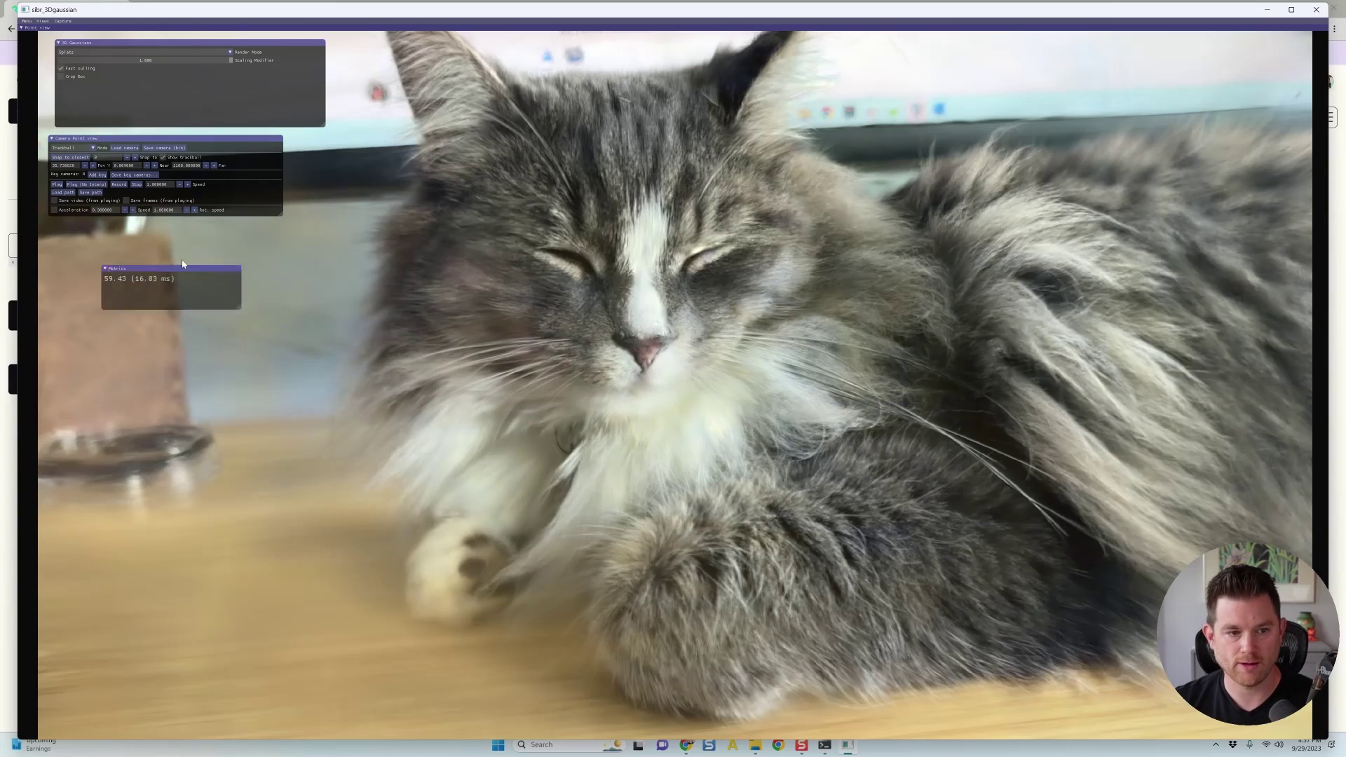
Inspect the cat's face, whiskers and fur in the local splat, both close up and from farther back
right_drag(833, 395, 815, 395)
drag(814, 395, 893, 418)
right_drag(893, 417, 663, 438)
scroll(663, 438, down, 7)
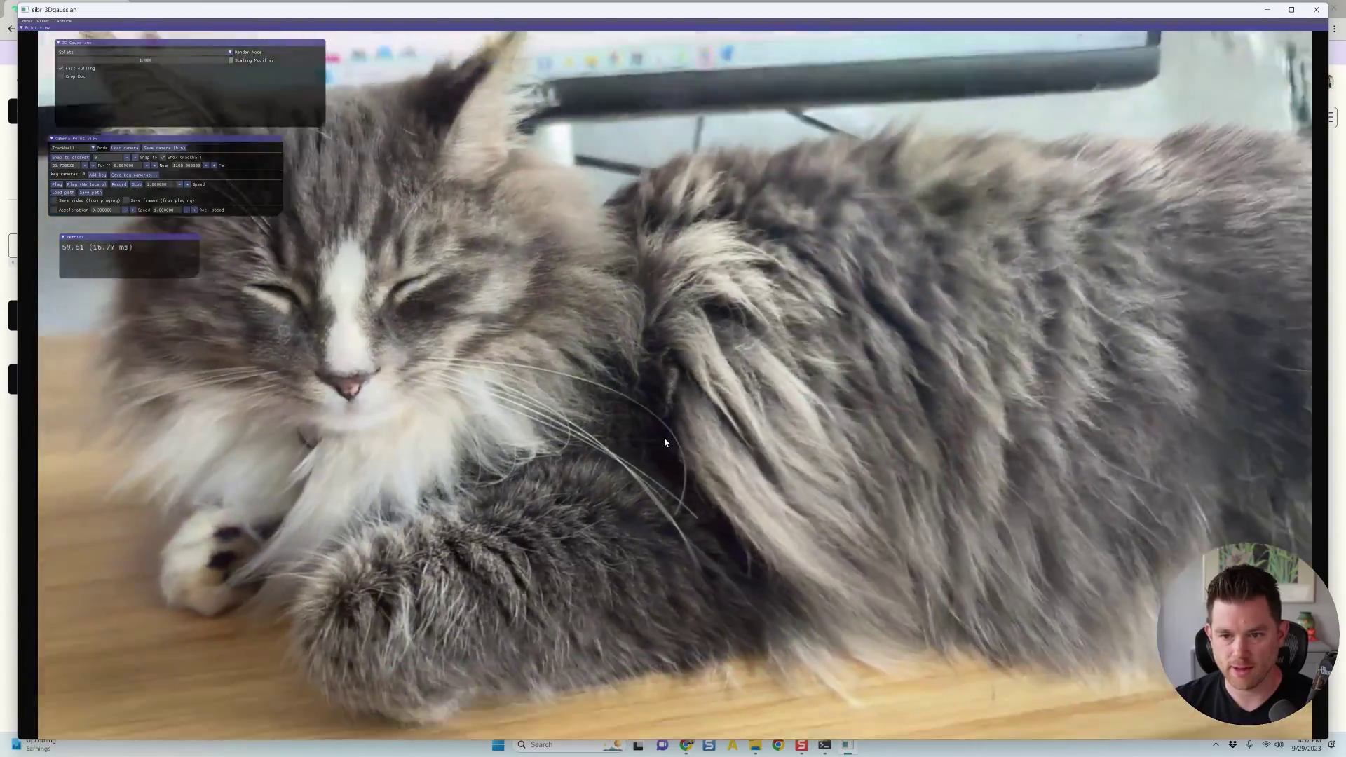
scroll(663, 438, up, 10)
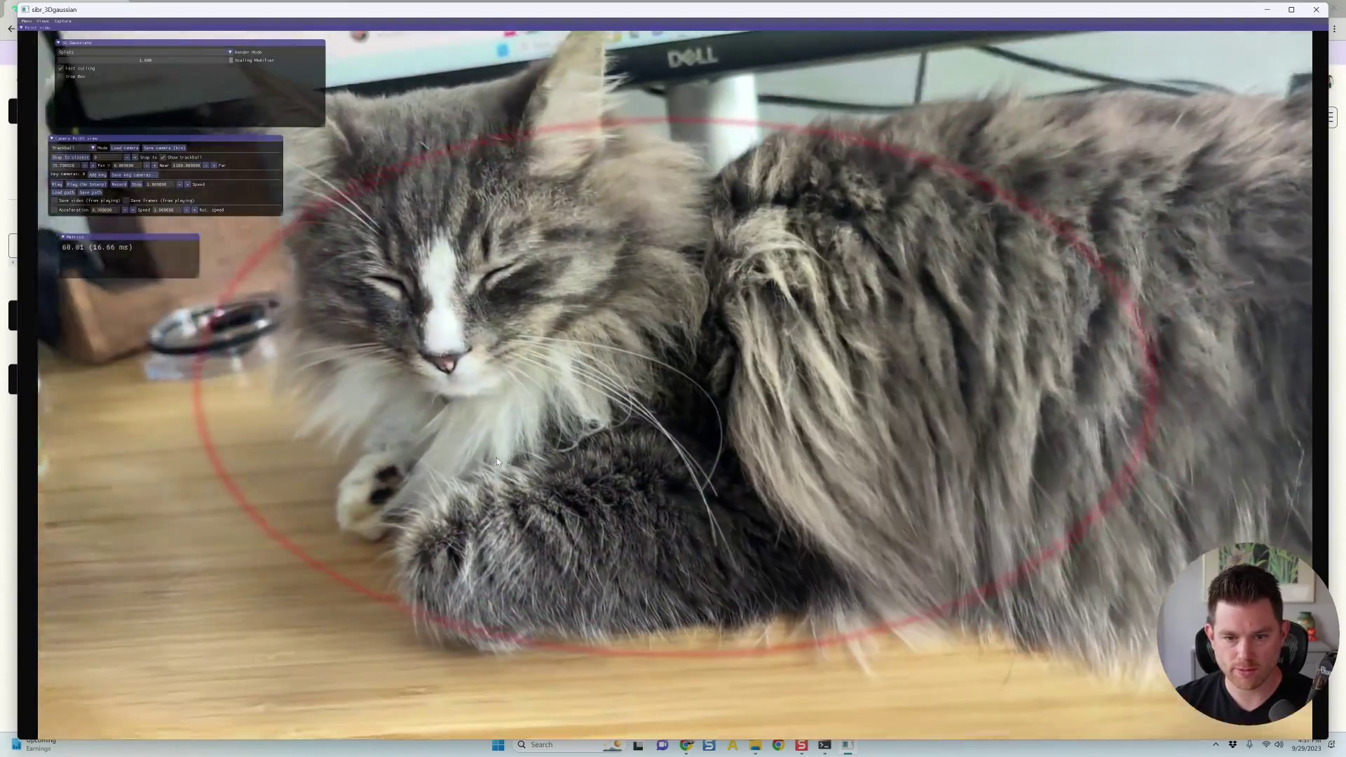
mouse_move(496, 461)
mouse_down()
mouse_move(661, 483)
mouse_move(789, 442)
mouse_move(547, 481)
mouse_move(569, 438)
mouse_move(491, 385)
mouse_move(533, 429)
mouse_move(708, 456)
mouse_move(827, 421)
mouse_move(790, 448)
mouse_move(520, 338)
mouse_move(584, 426)
mouse_move(516, 456)
mouse_move(462, 455)
mouse_move(561, 425)
mouse_move(549, 364)
mouse_move(888, 414)
mouse_move(790, 468)
mouse_move(596, 484)
mouse_move(518, 470)
mouse_up()
drag(259, 474, 541, 442)
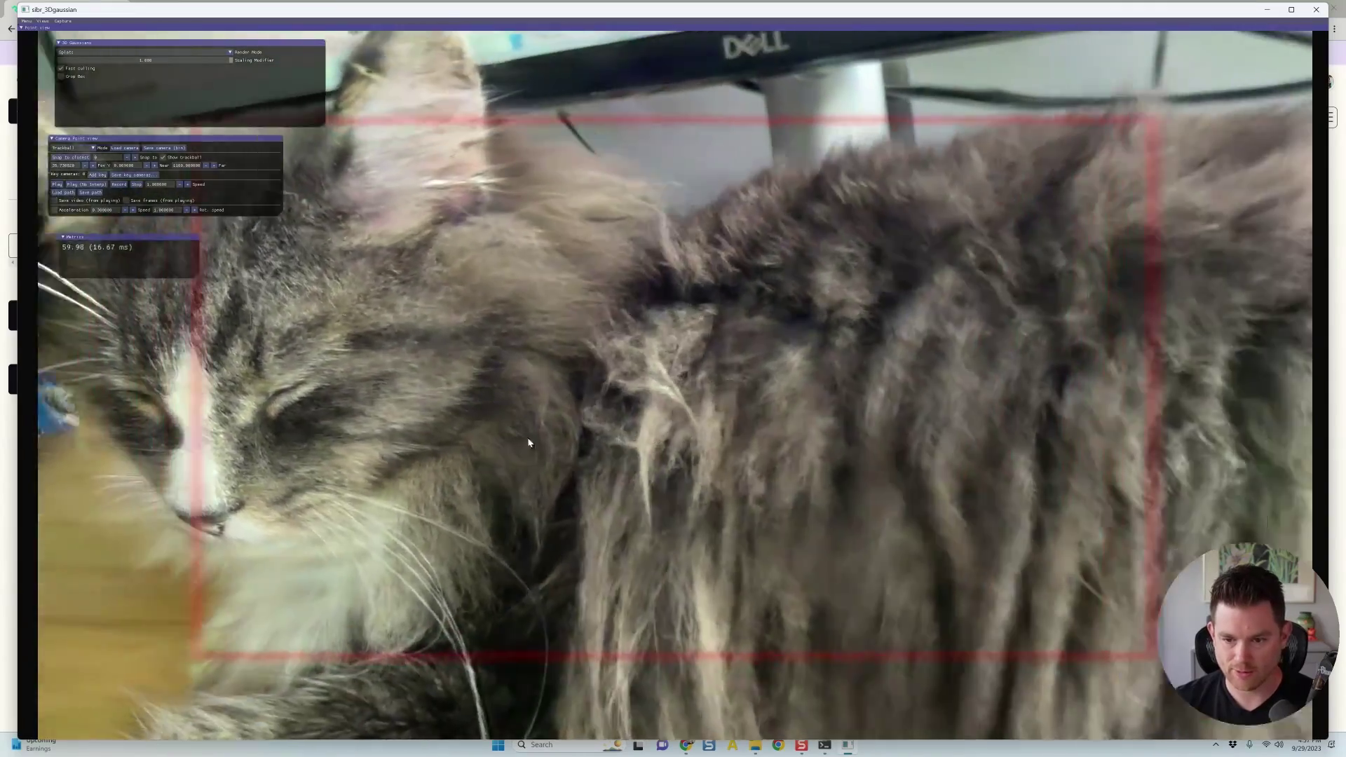
right_drag(541, 440, 448, 438)
scroll(826, 433, down, 6)
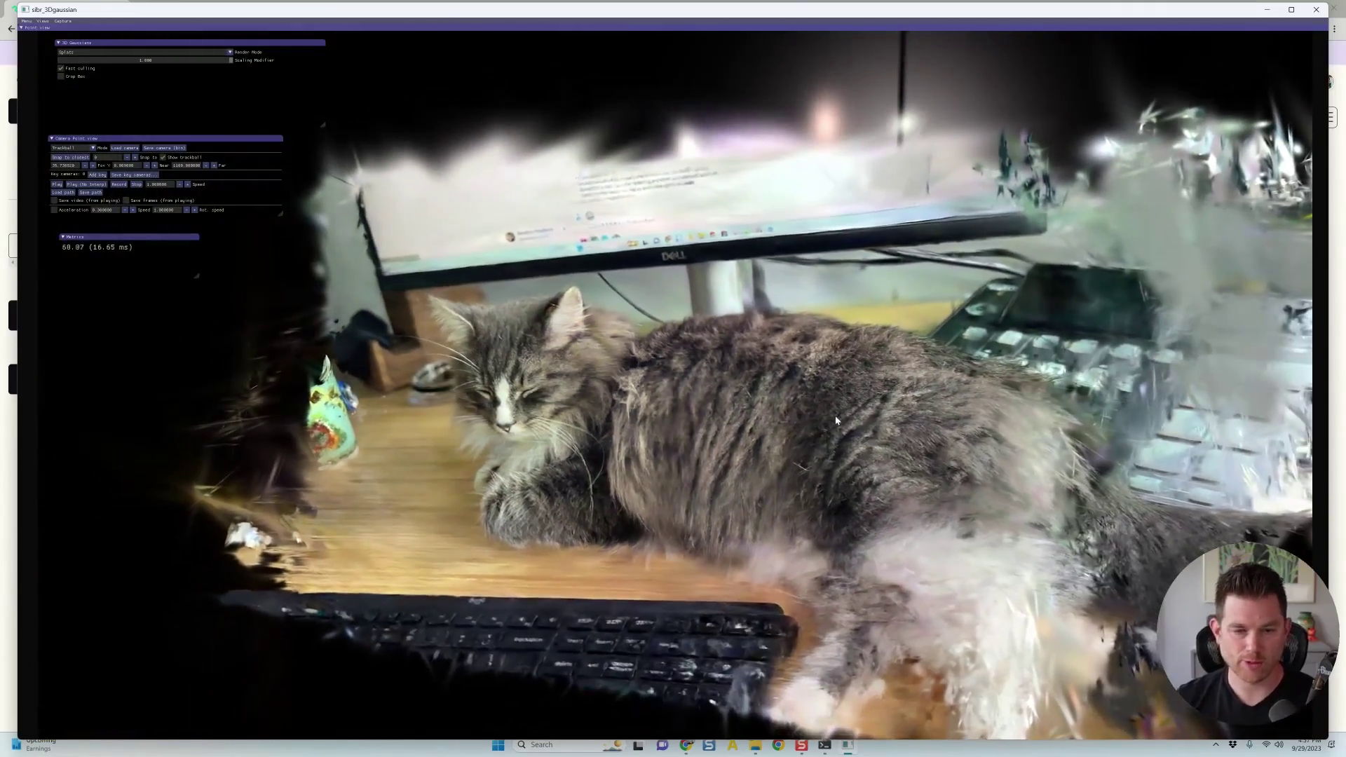
drag(835, 421, 851, 442)
drag(707, 455, 626, 440)
scroll(626, 439, up, 10)
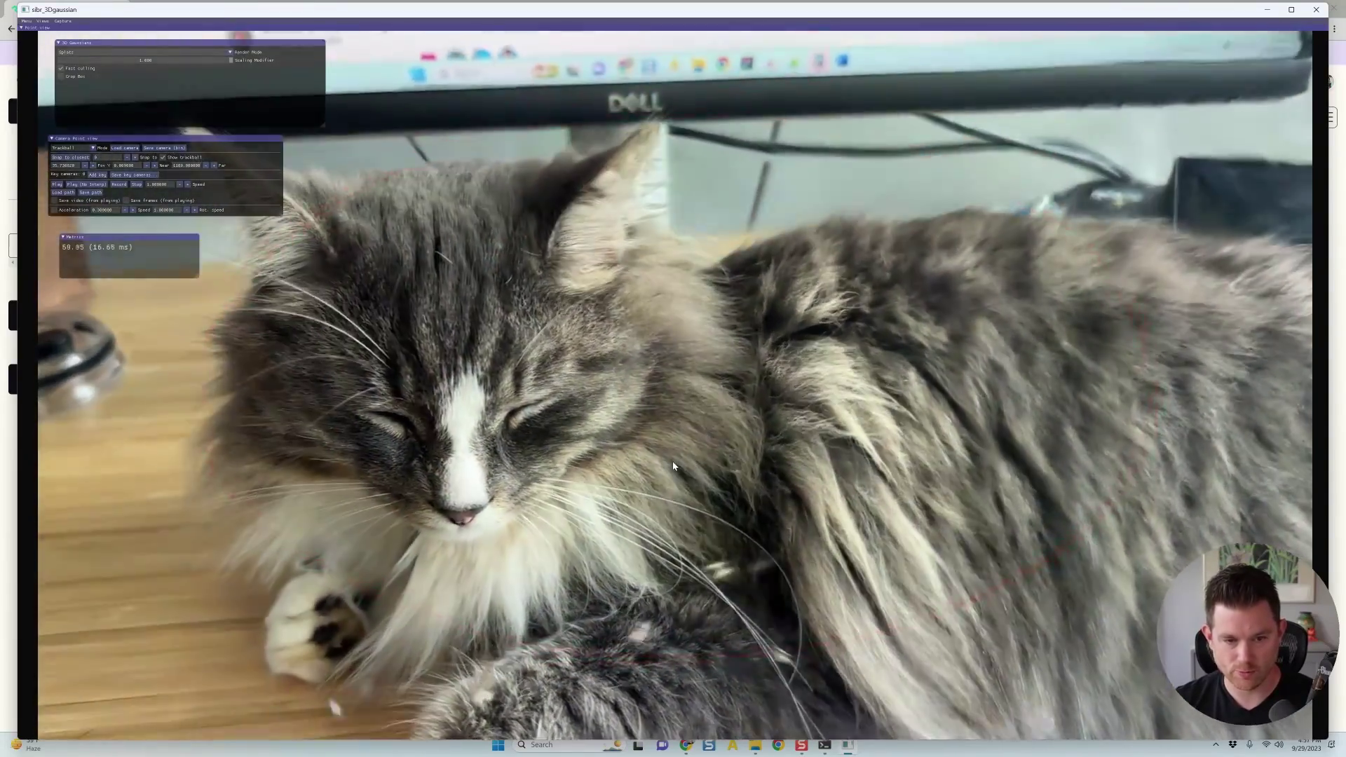
Examine the monitor behind the cat and the outer edges of the scan from a wider view
scroll(672, 461, down, 6)
drag(672, 462, 623, 353)
drag(758, 472, 487, 469)
drag(530, 374, 459, 343)
drag(841, 519, 880, 503)
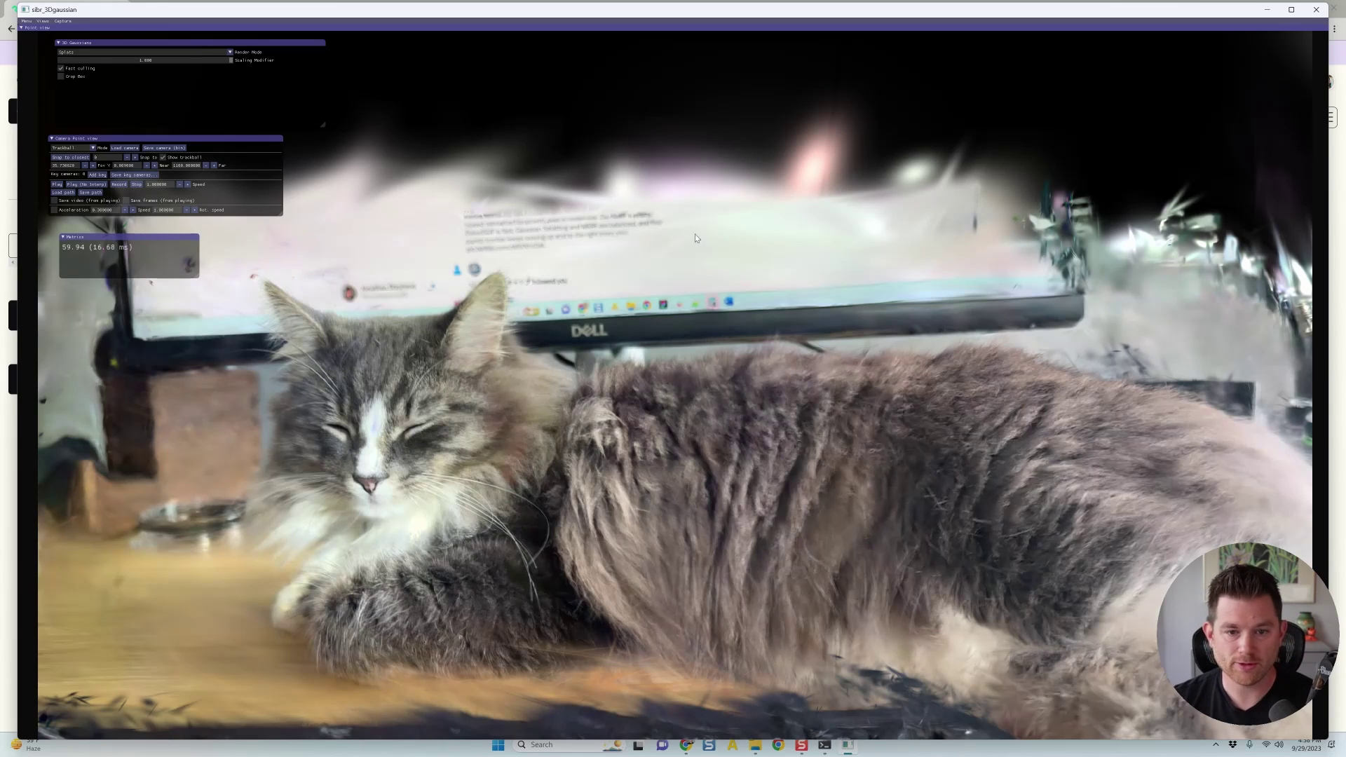
right_drag(729, 286, 738, 373)
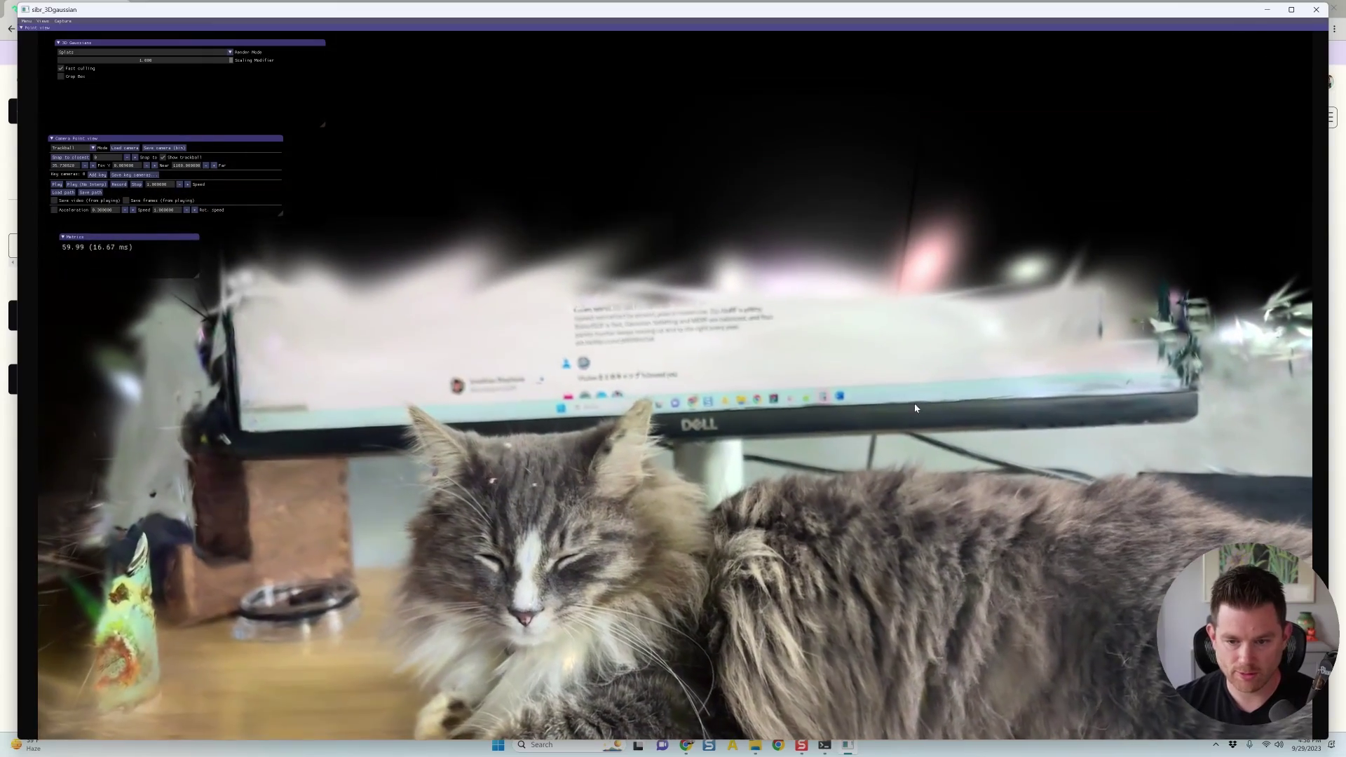
right_drag(894, 402, 878, 407)
drag(877, 408, 885, 449)
Examine the cat and the surrounding desk objects from higher, lower and sideways viewpoints
right_drag(747, 392, 722, 210)
drag(643, 439, 643, 484)
right_drag(392, 378, 607, 485)
drag(607, 485, 606, 462)
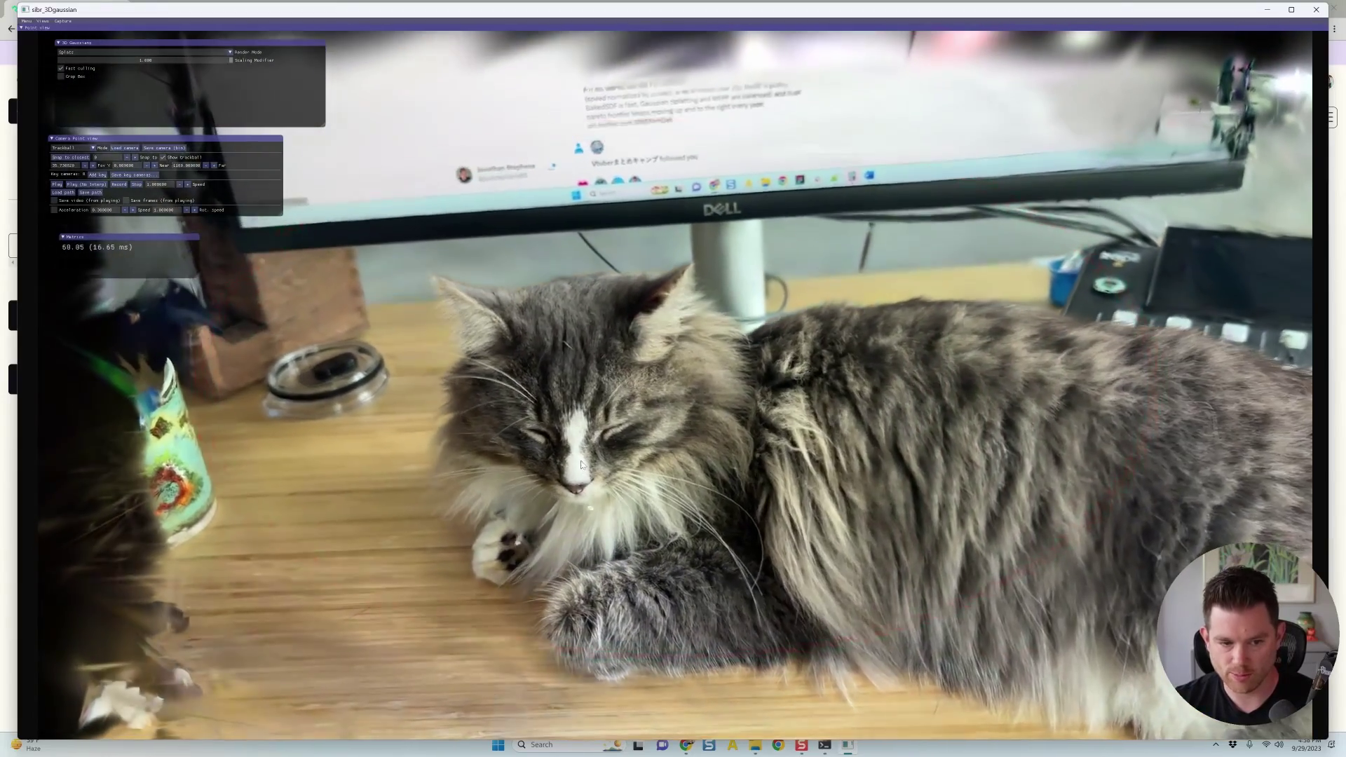
right_drag(606, 462, 581, 456)
drag(582, 456, 574, 364)
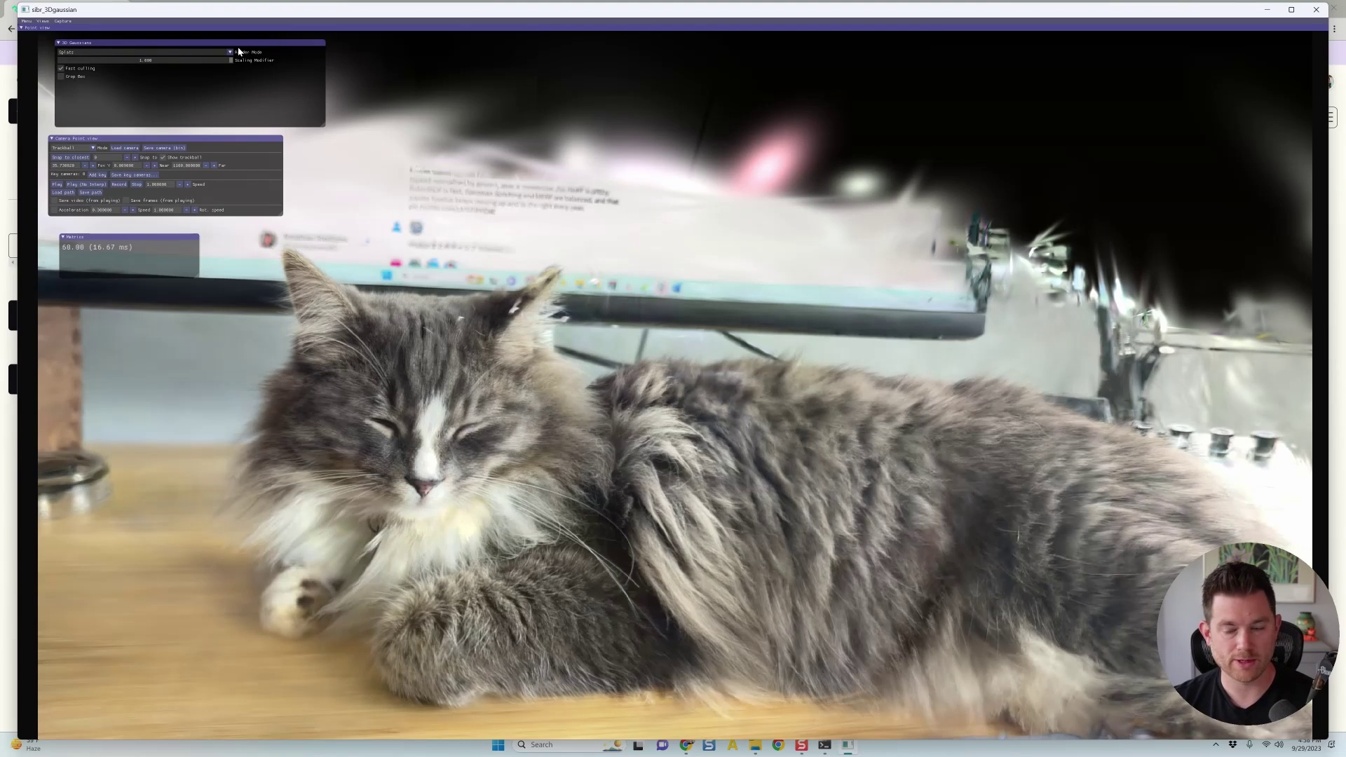
drag(511, 75, 518, 112)
drag(799, 269, 595, 309)
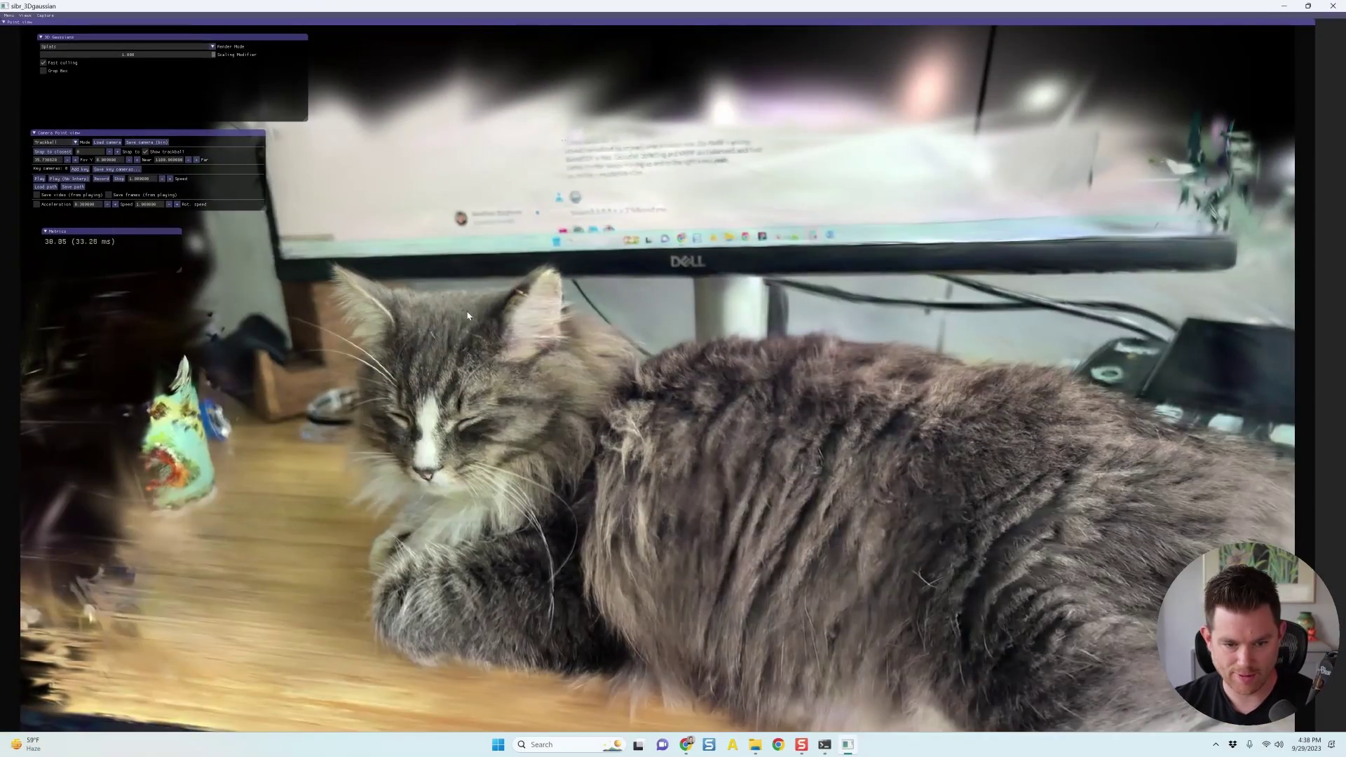
drag(467, 316, 690, 407)
right_drag(690, 407, 851, 375)
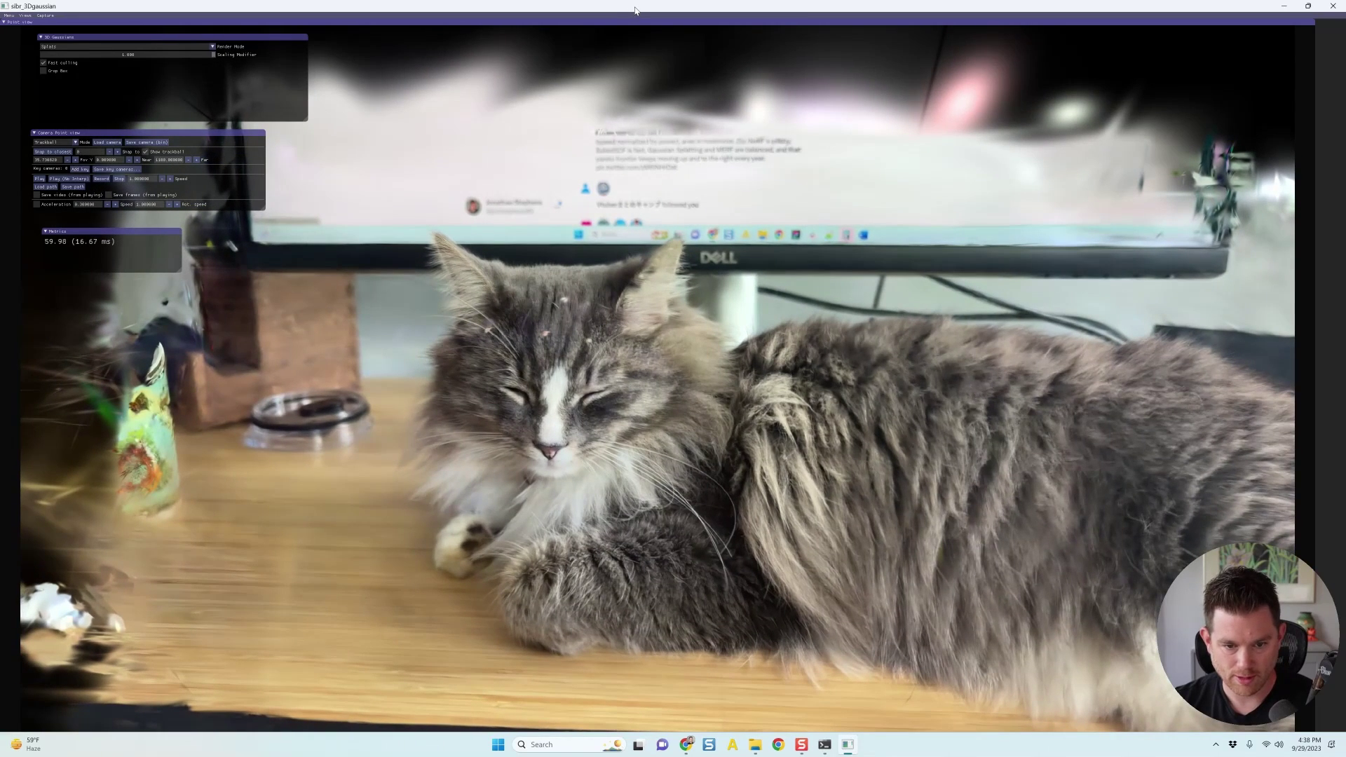
Move the SIBR viewer window aside and compare its cat splat with the Polycam version in the browser
drag(674, 11, 0, 7)
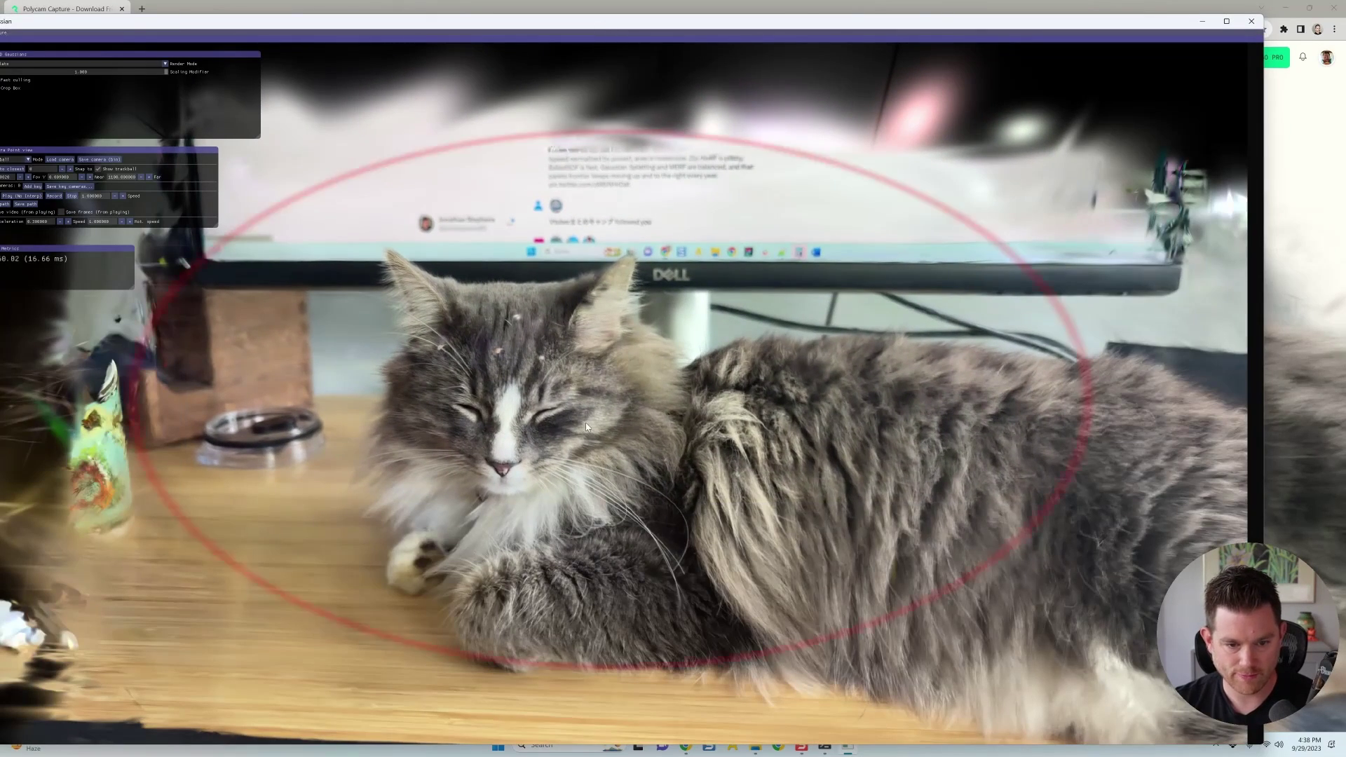
scroll(573, 426, up, 5)
scroll(573, 427, down, 8)
scroll(628, 427, up, 1)
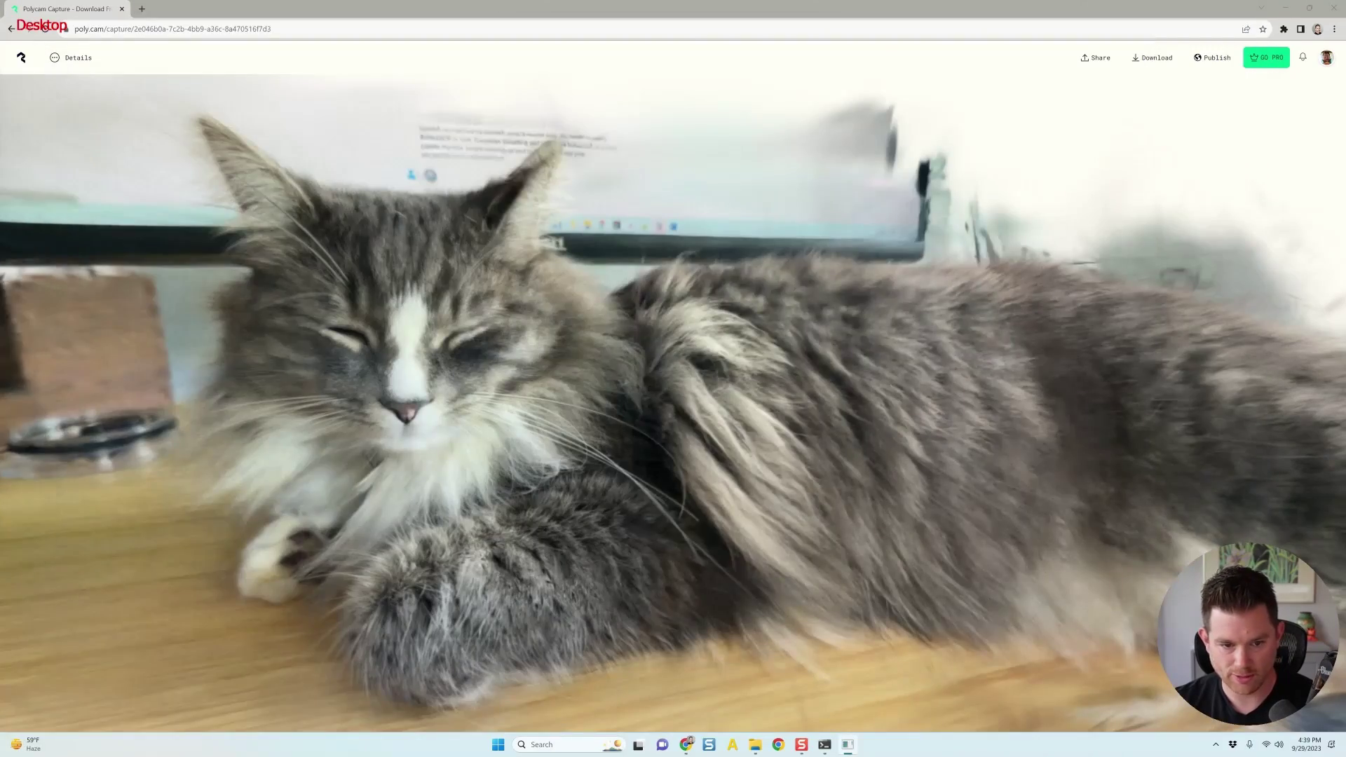
drag(564, 280, 466, 143)
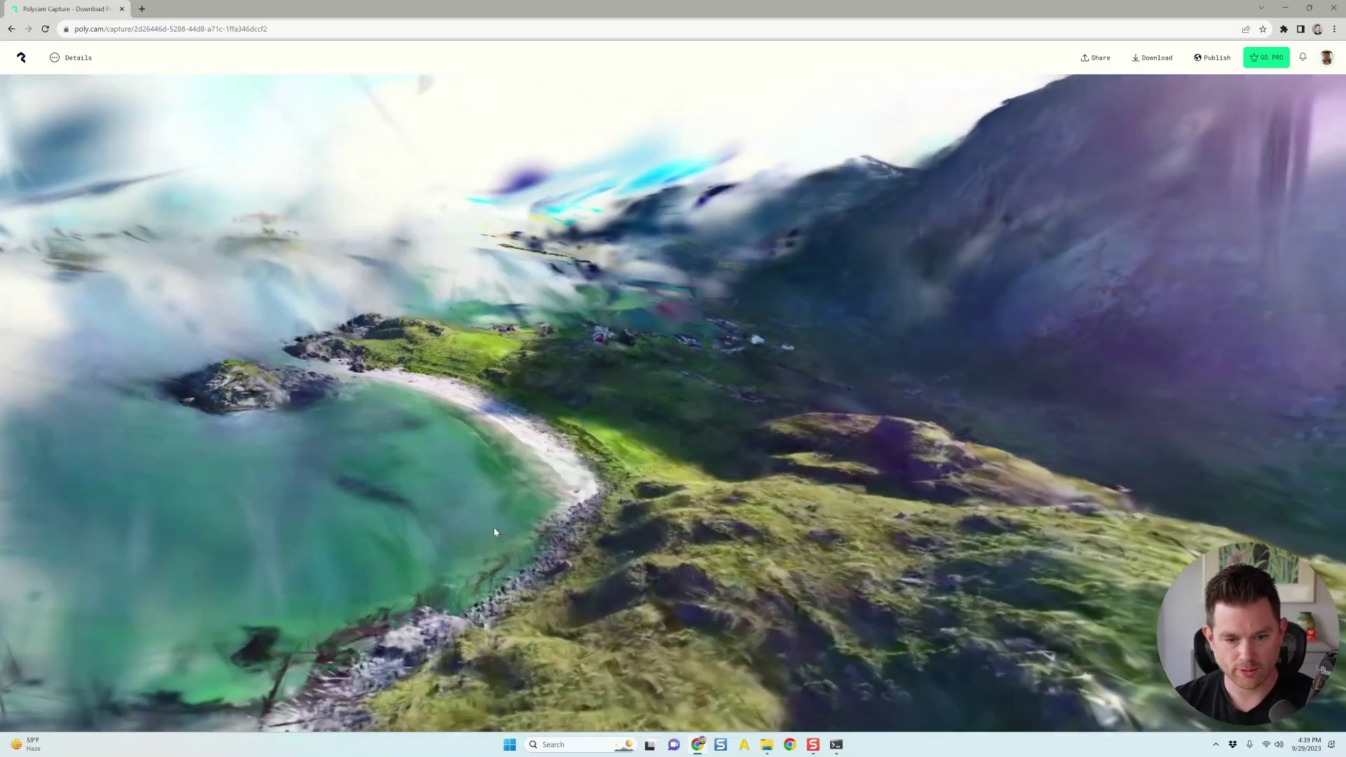
Examine the beach, water and mountains in Polycam's coastal landscape capture, orbiting around to the village side
drag(493, 527, 617, 425)
scroll(637, 479, up, 2)
drag(707, 497, 911, 381)
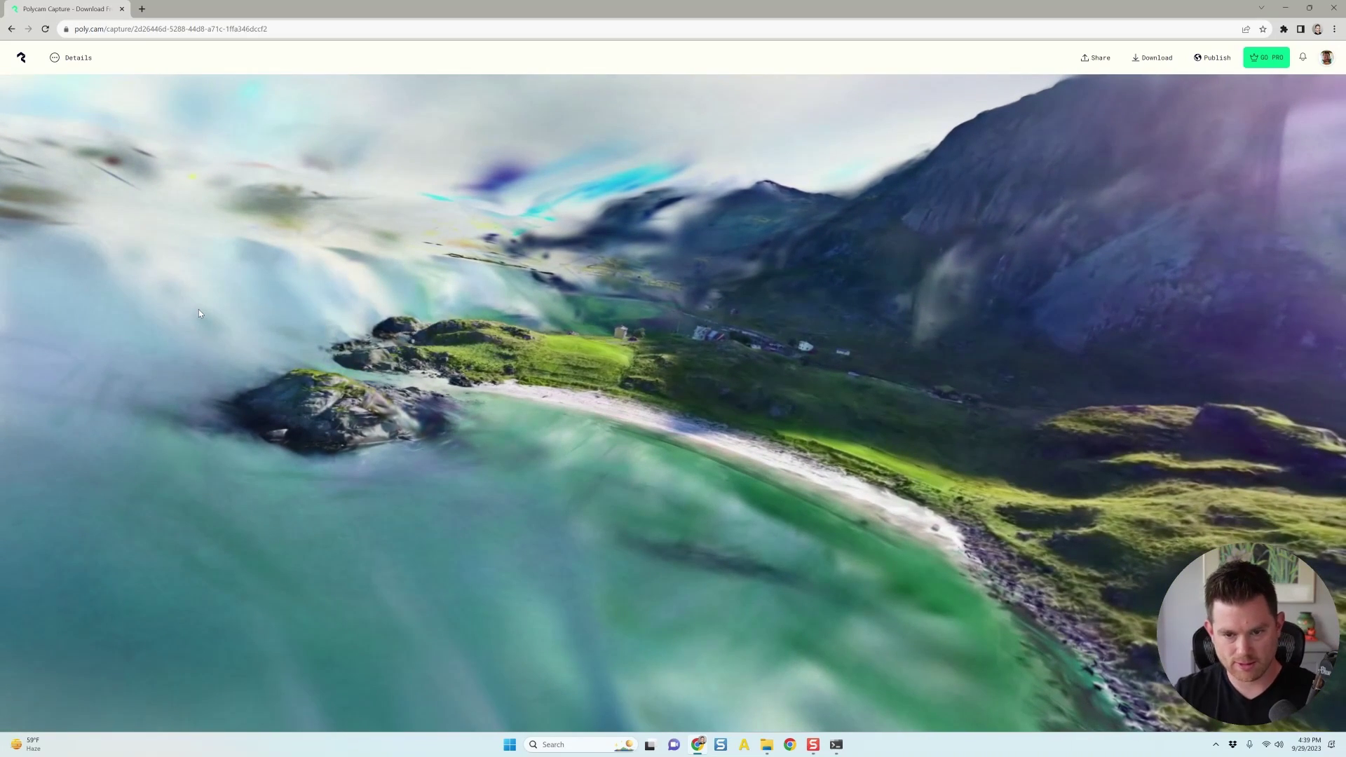
drag(204, 328, 405, 354)
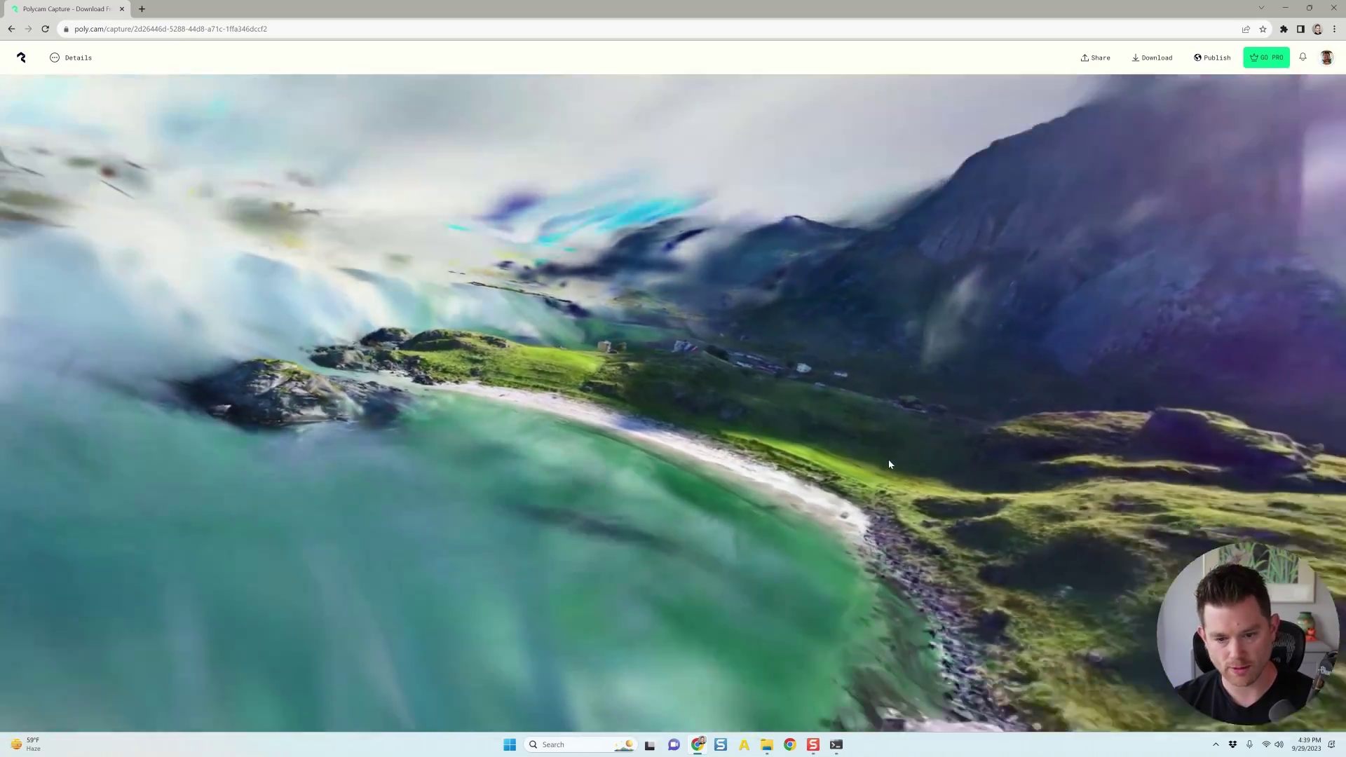
scroll(918, 408, down, 3)
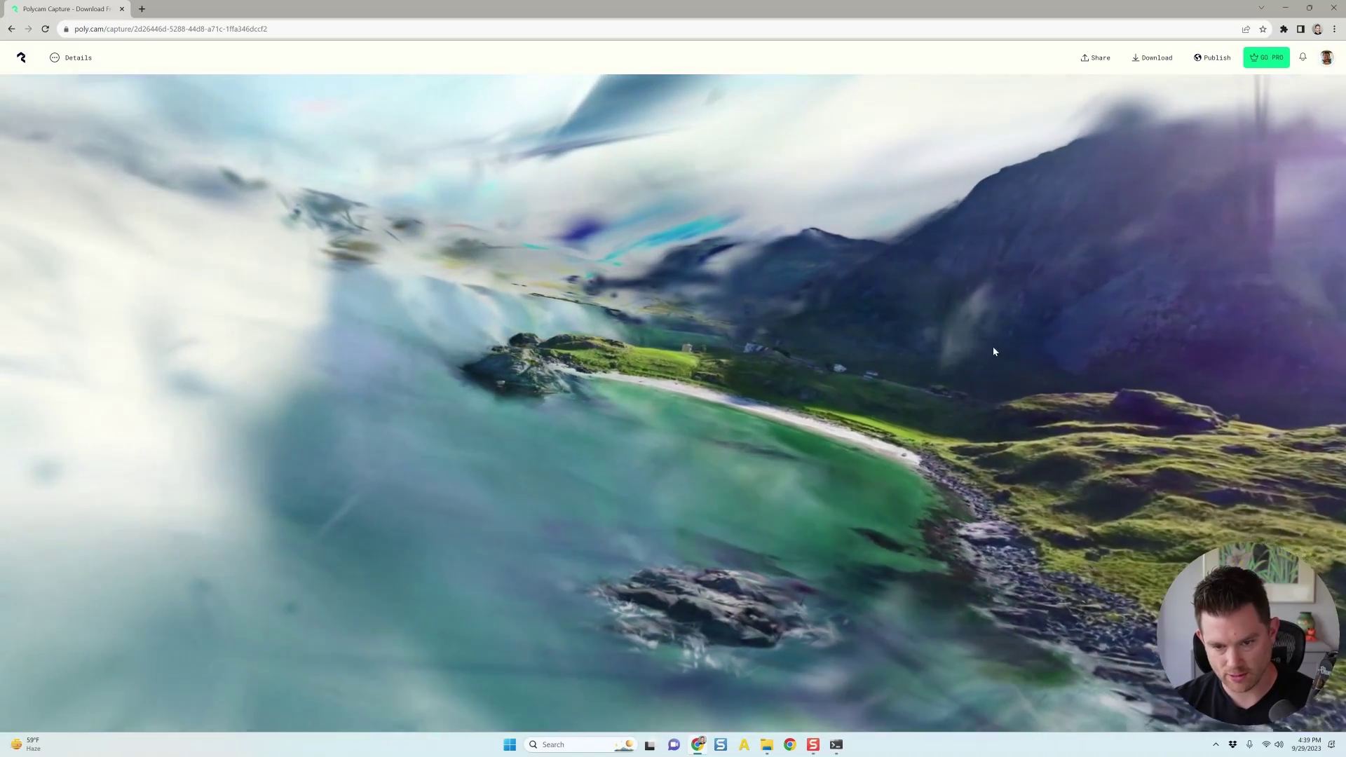
drag(982, 339, 915, 317)
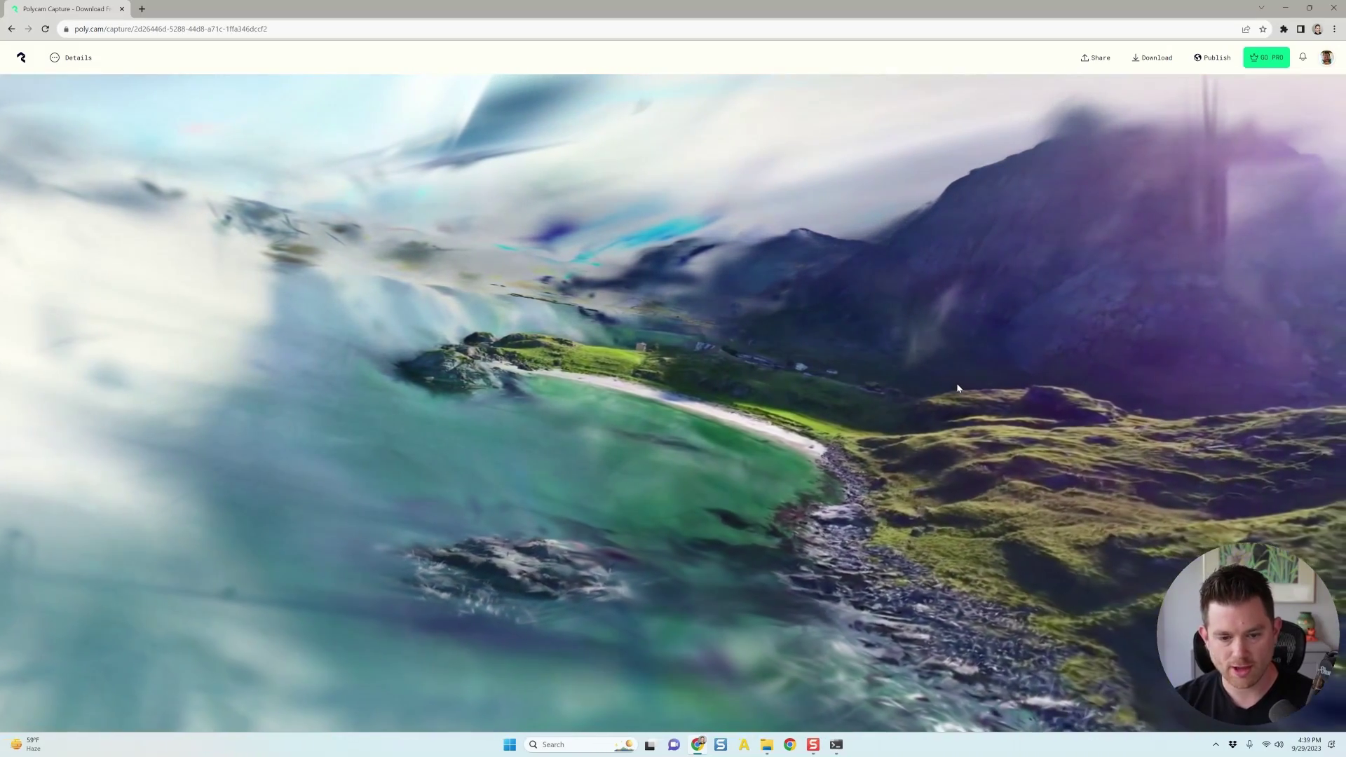
drag(291, 389, 817, 412)
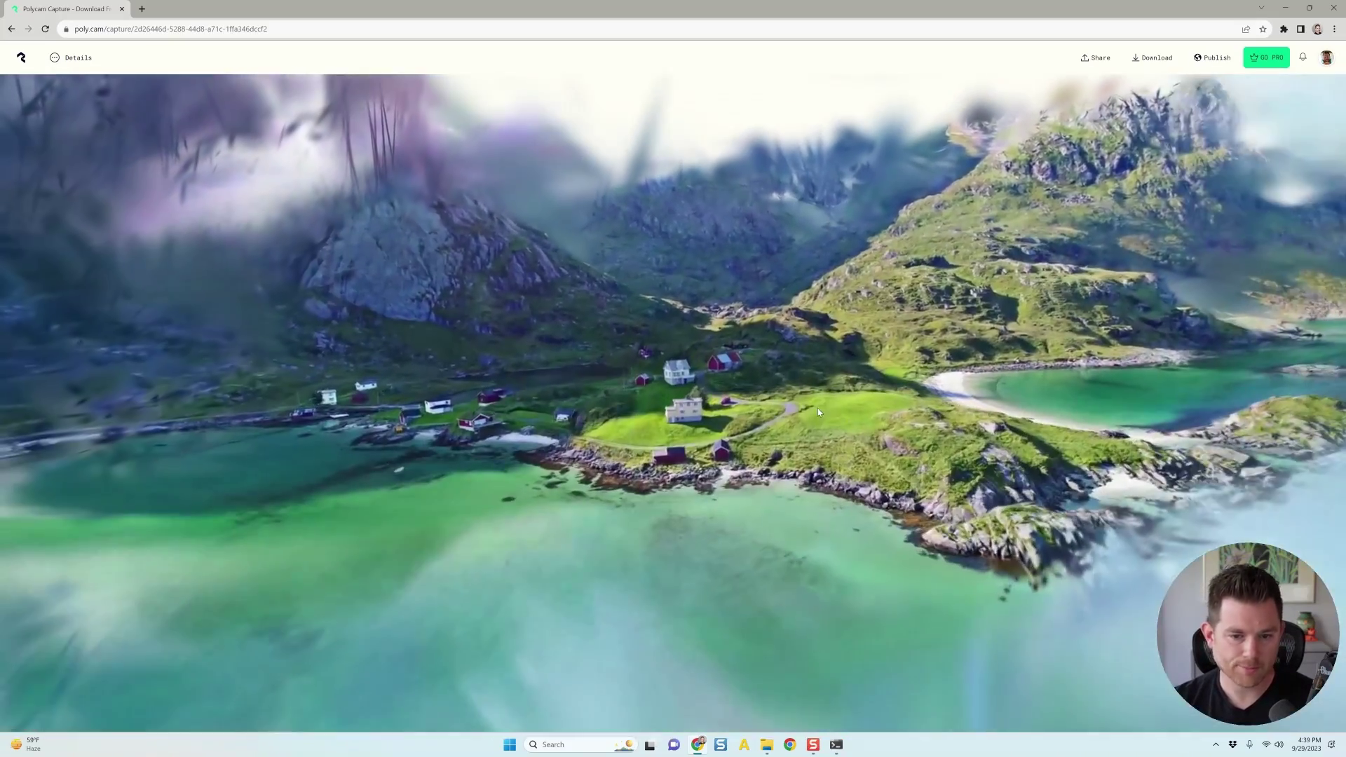
Inspect the village houses, road and shoreline of the Polycam coastal capture from closer viewpoints
scroll(806, 413, up, 2)
drag(526, 359, 571, 365)
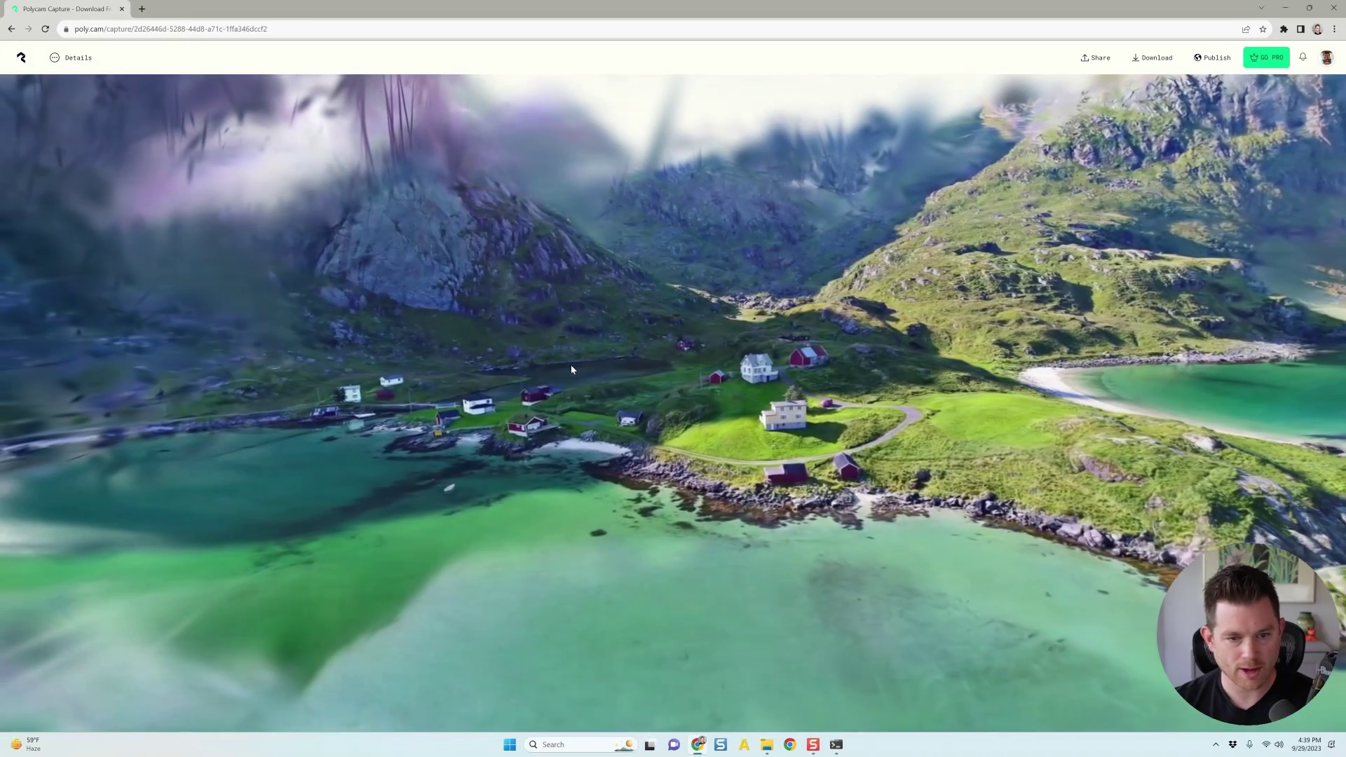
drag(697, 446, 920, 415)
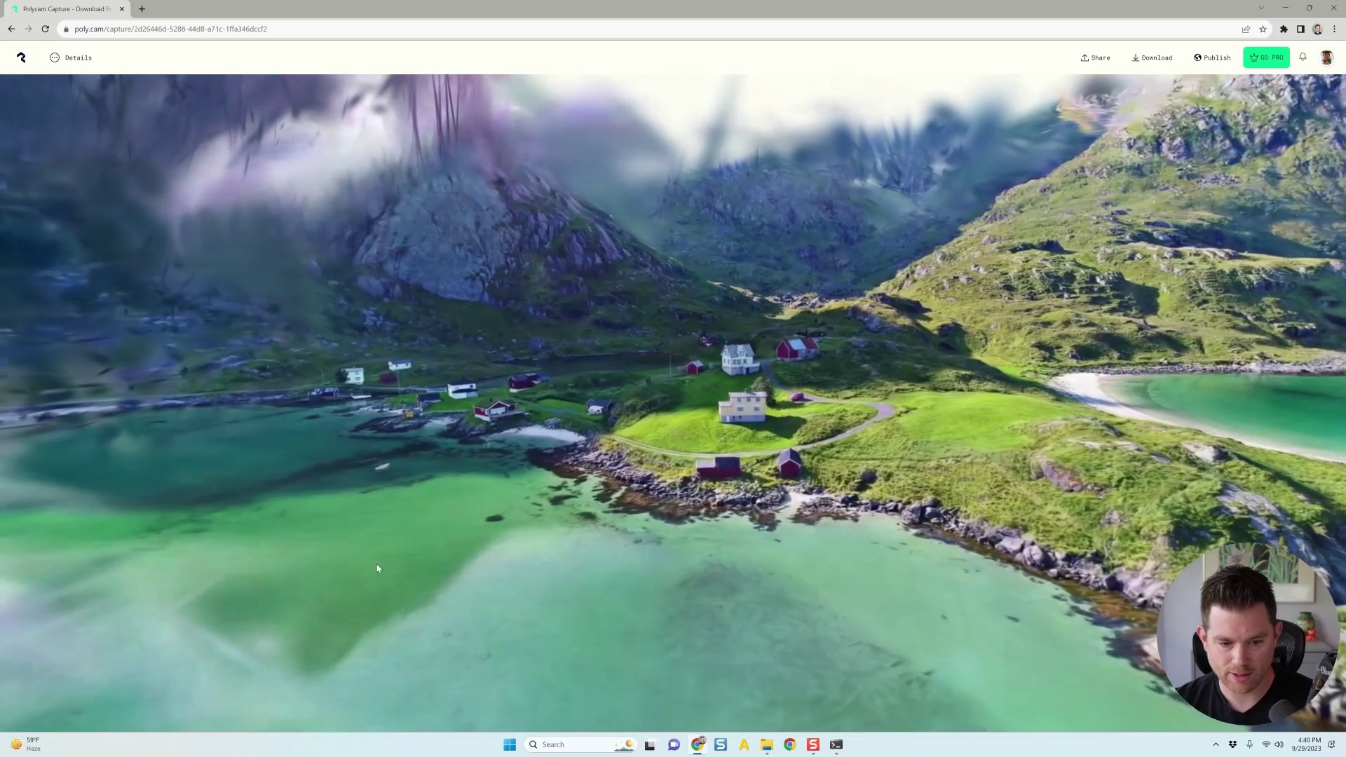
drag(361, 557, 324, 517)
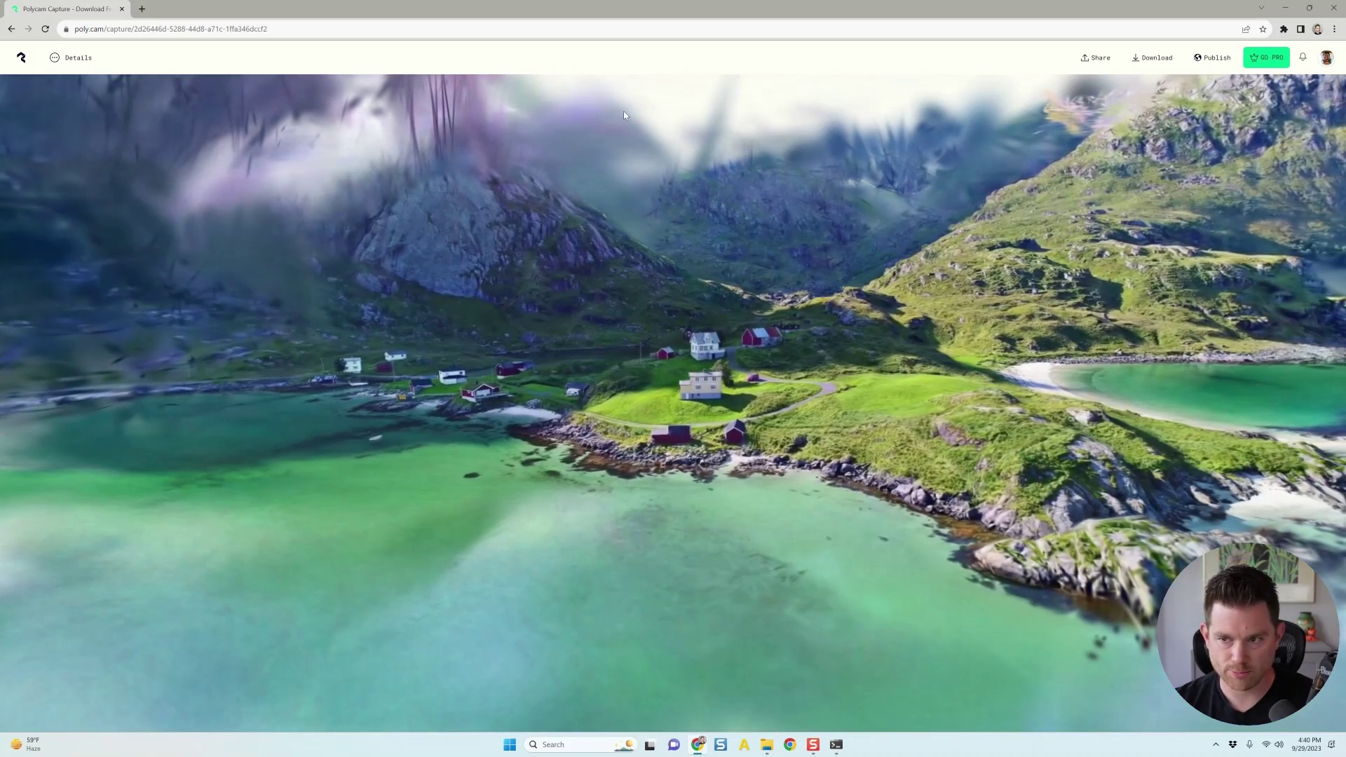
drag(468, 427, 380, 447)
drag(540, 454, 489, 363)
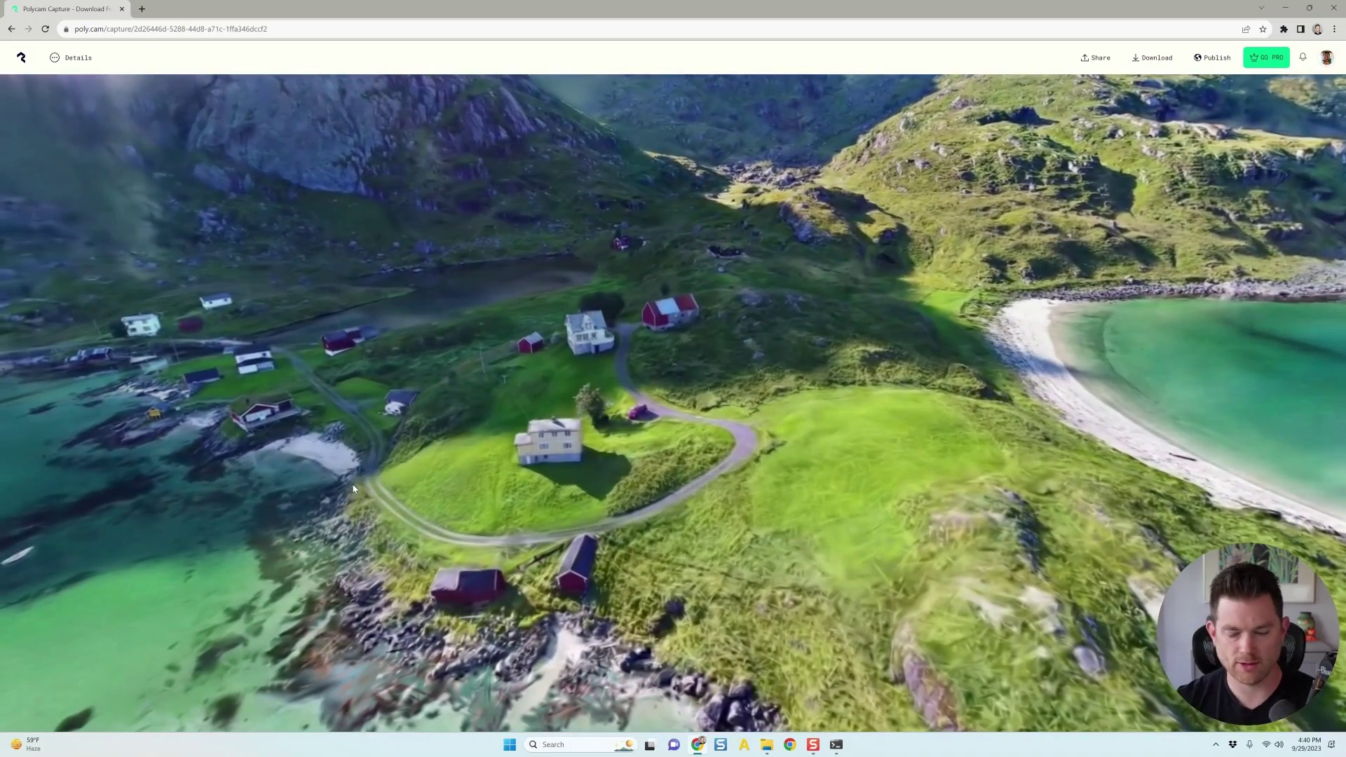
drag(353, 489, 476, 420)
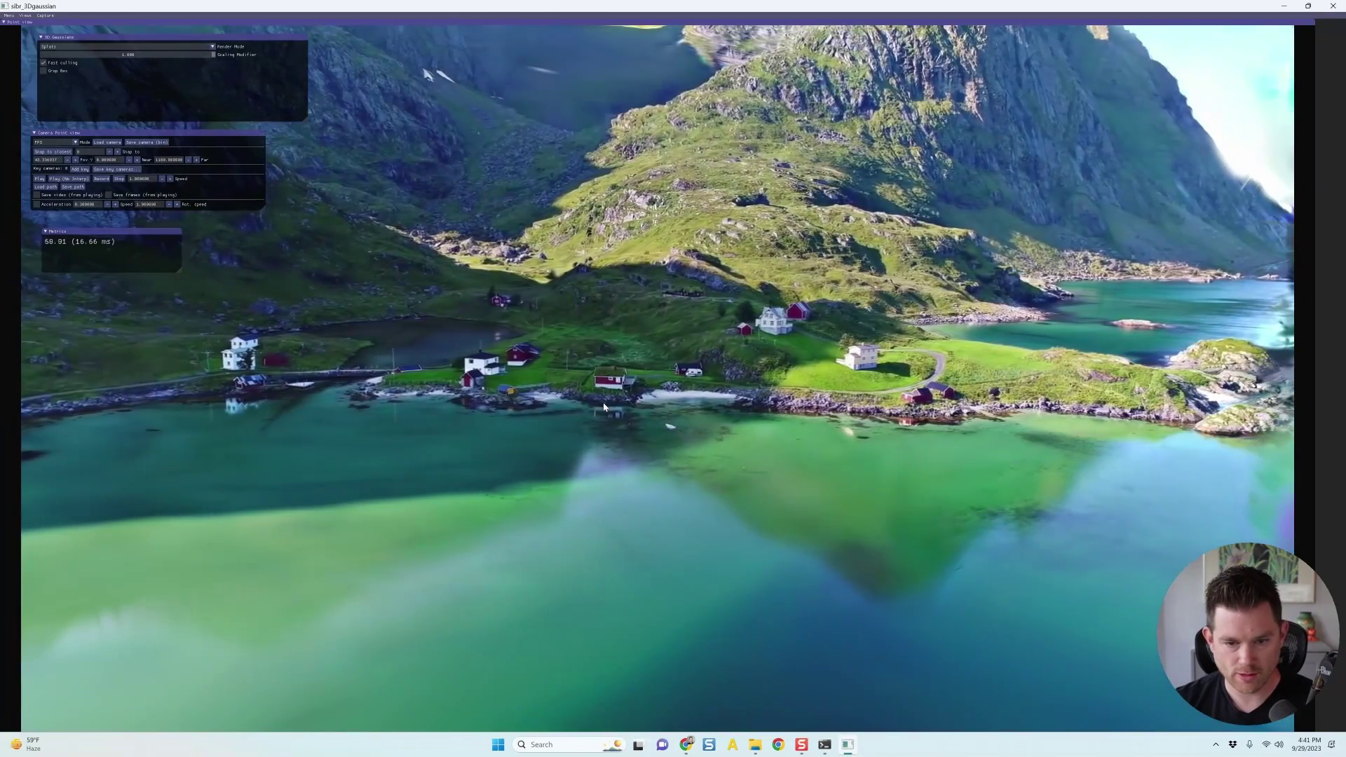
Inspect the coastal village splat in the SIBR viewer while shifting the camera sideways along the shoreline
key(d)
key(a)
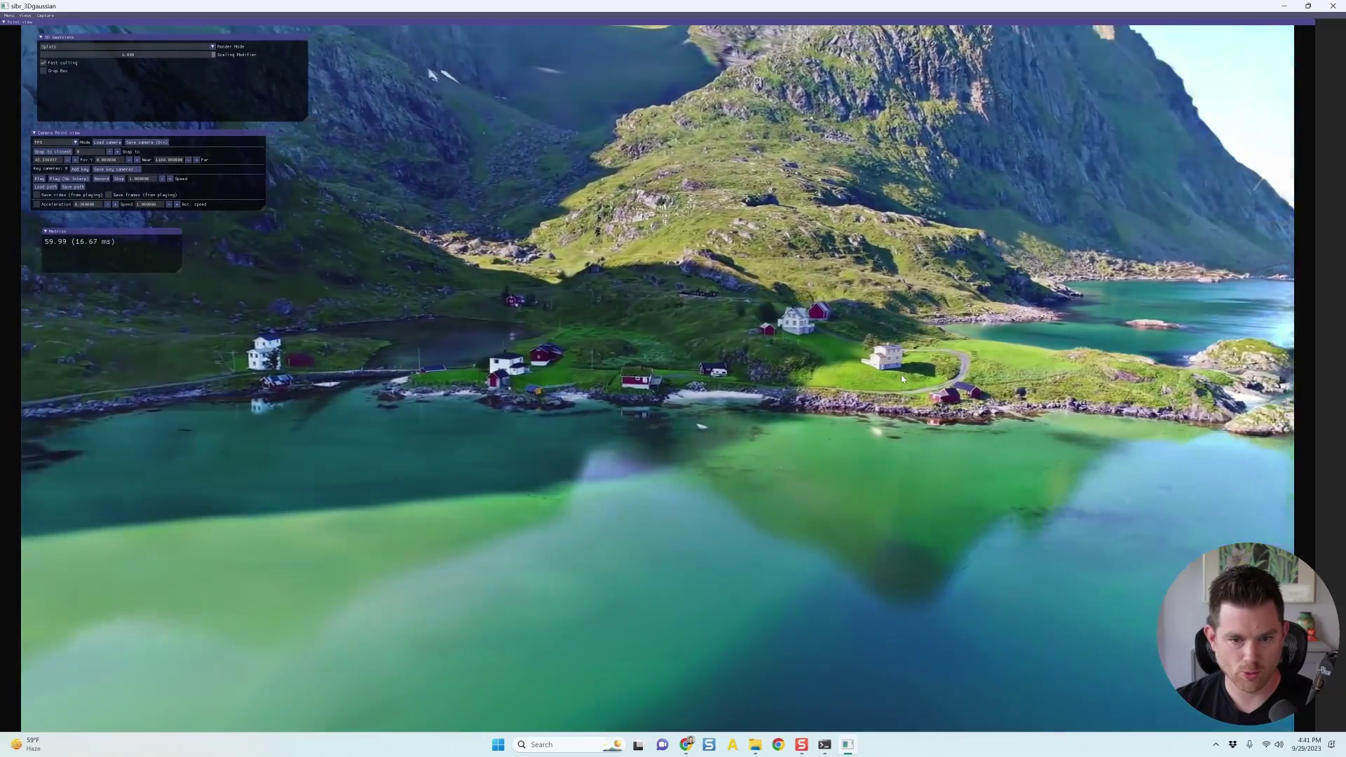
drag(893, 356, 842, 386)
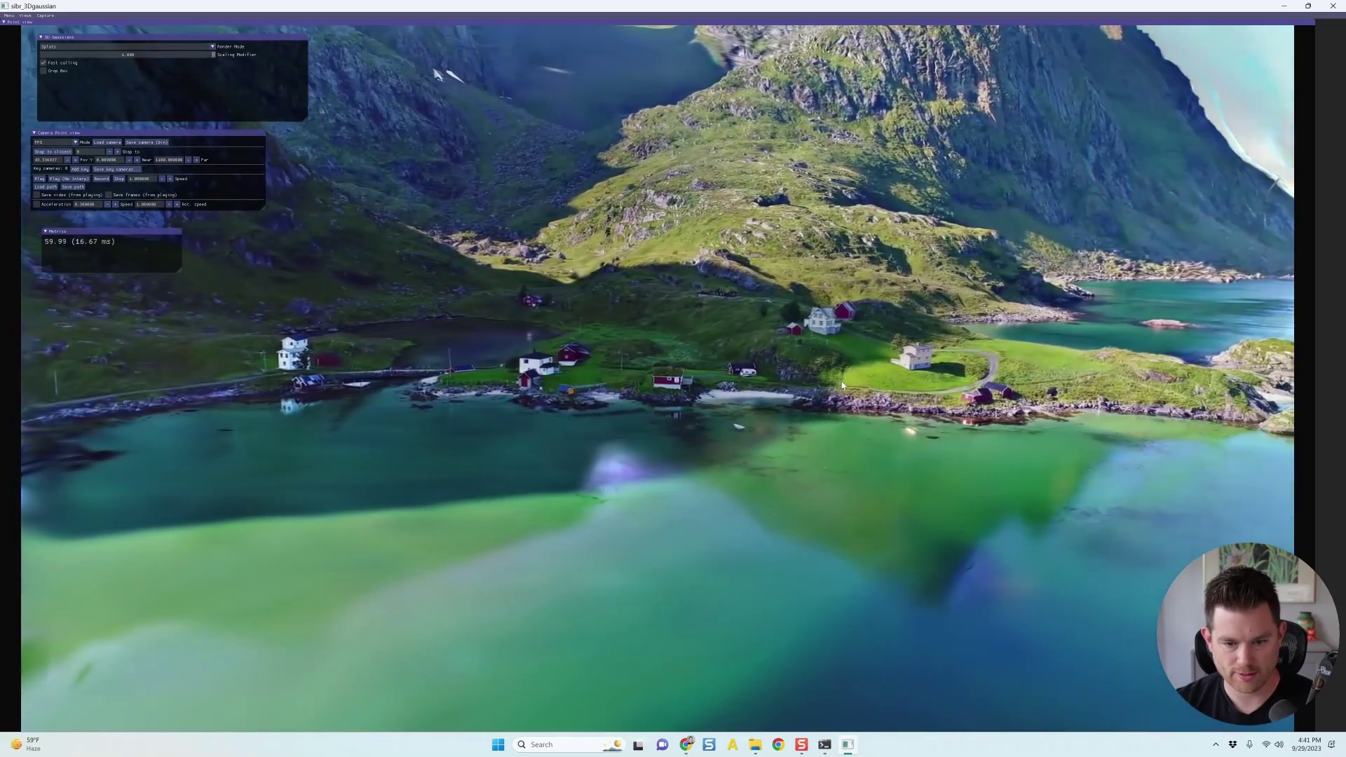
key(d)
key(a)
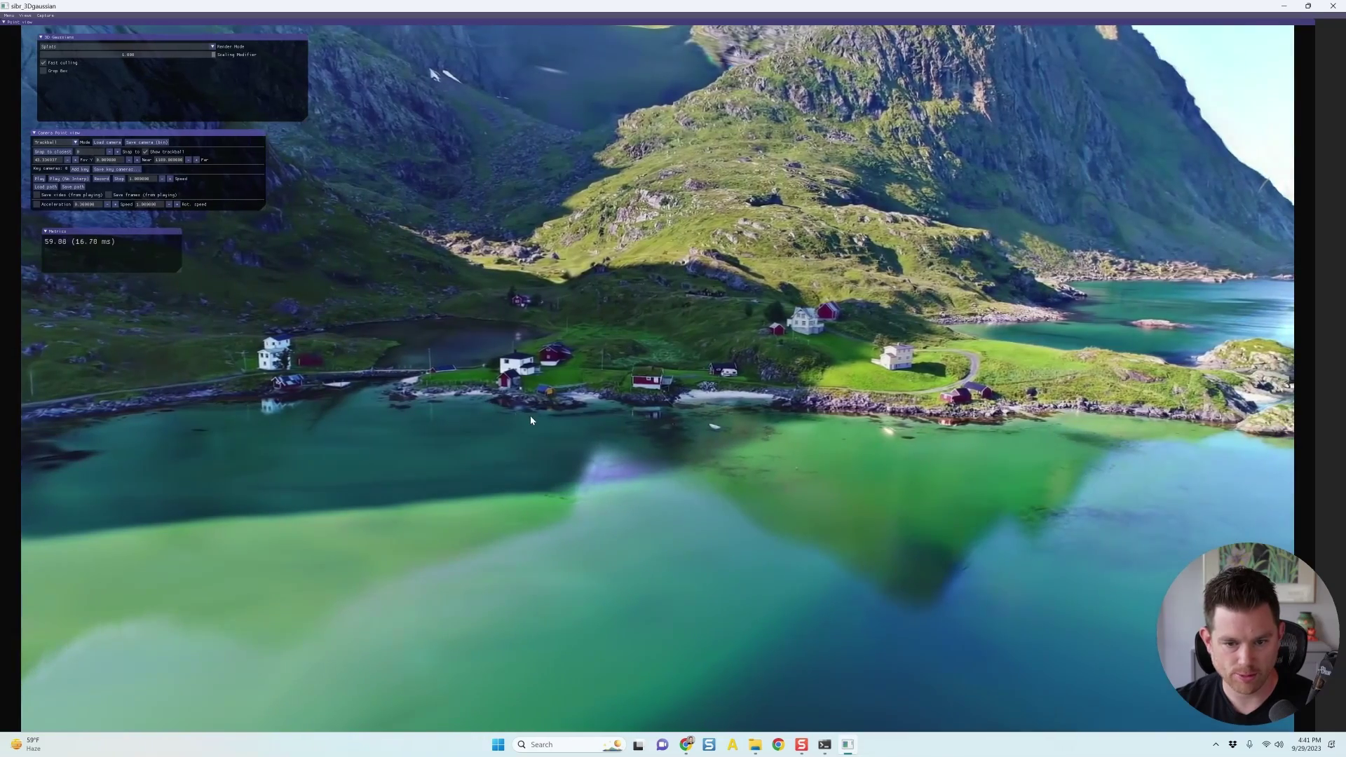
Examine the SIBR coastal splat in Trackball mode, moving closer to the village and around to the rocky headland
drag(554, 440, 716, 393)
scroll(536, 440, up, 3)
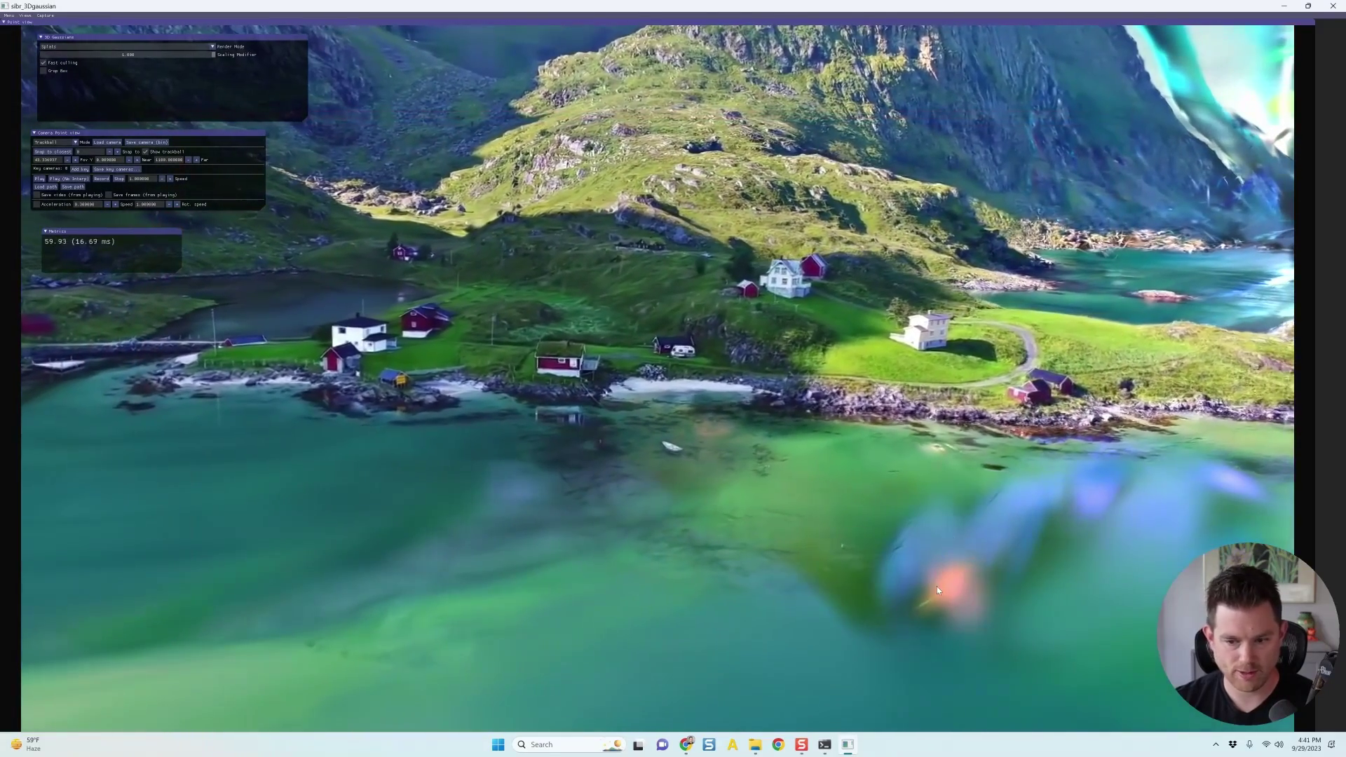
drag(942, 605, 418, 610)
right_drag(624, 503, 315, 502)
drag(809, 503, 631, 272)
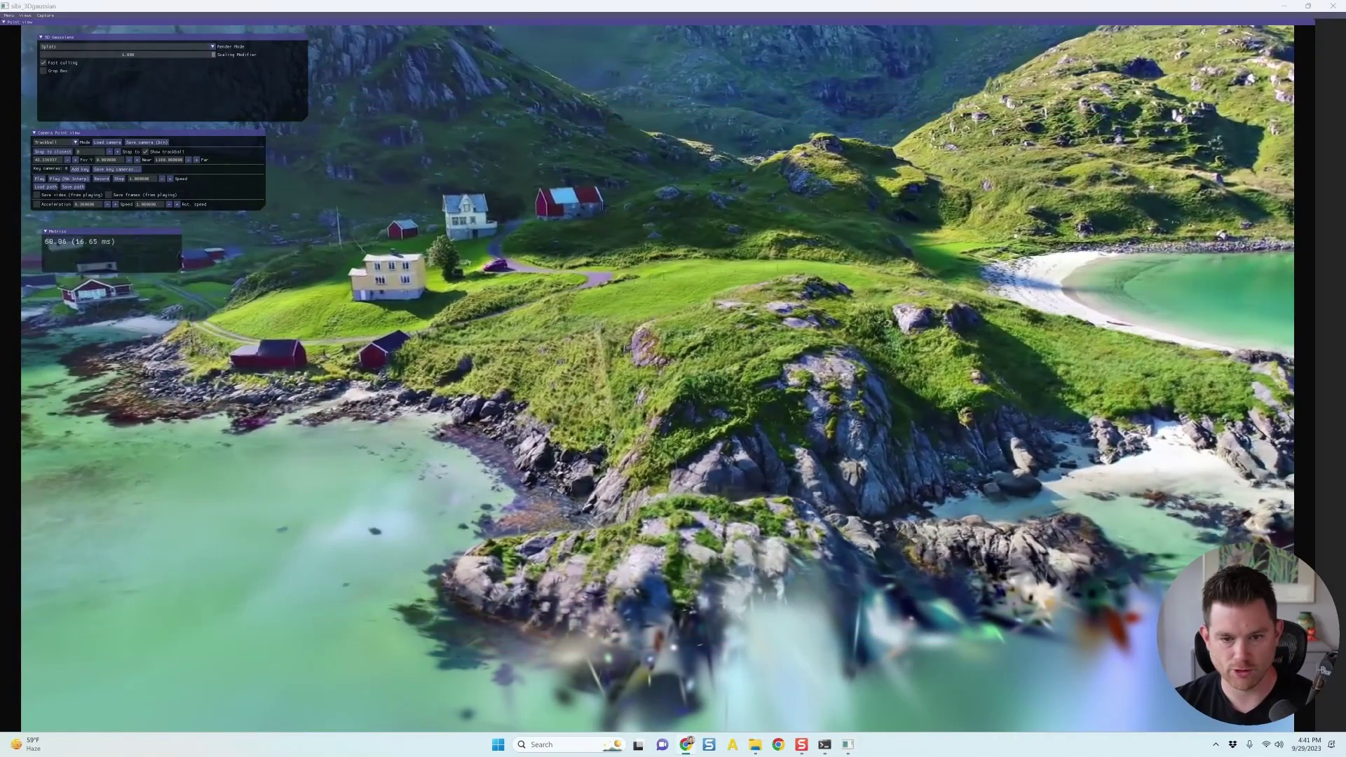
drag(449, 287, 543, 361)
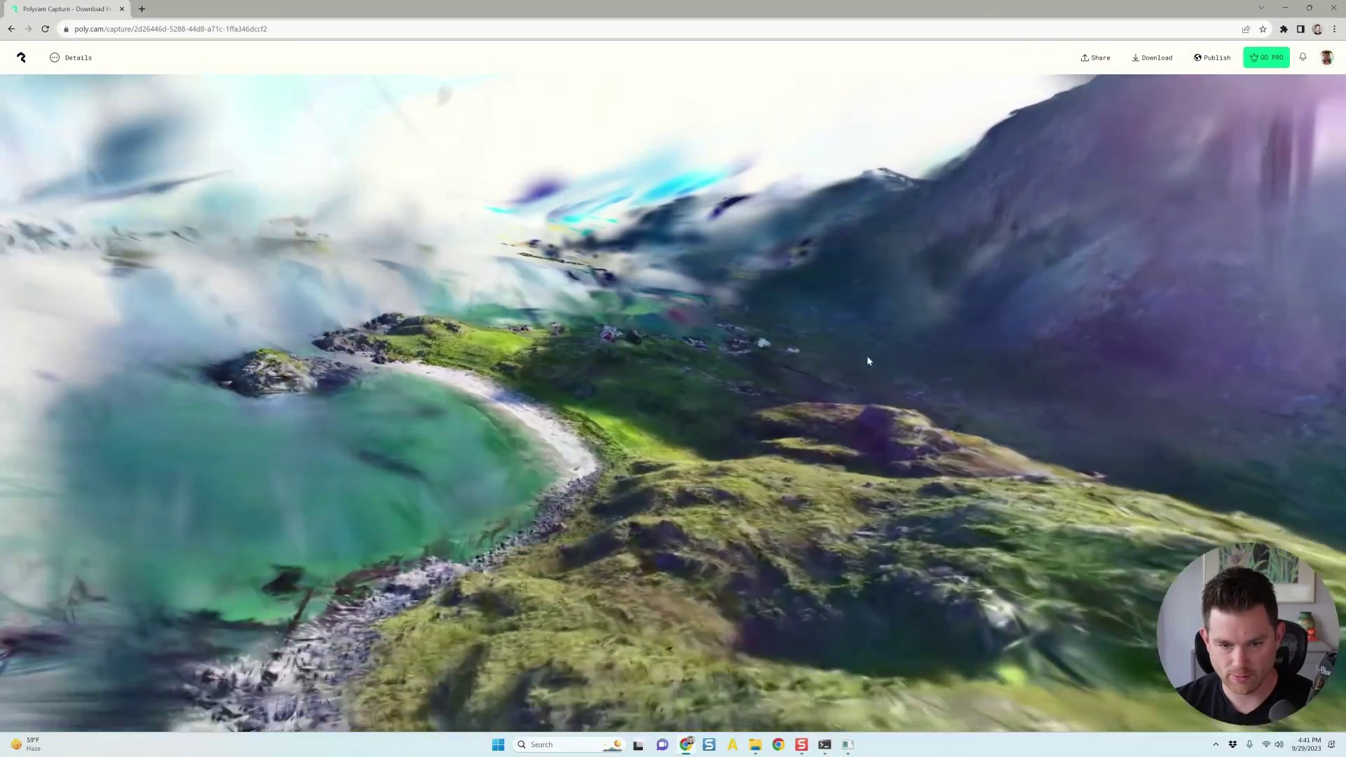
Compare the headland, houses and beach in Polycam's coastal capture with the SIBR version from matching viewpoints
drag(867, 360, 535, 539)
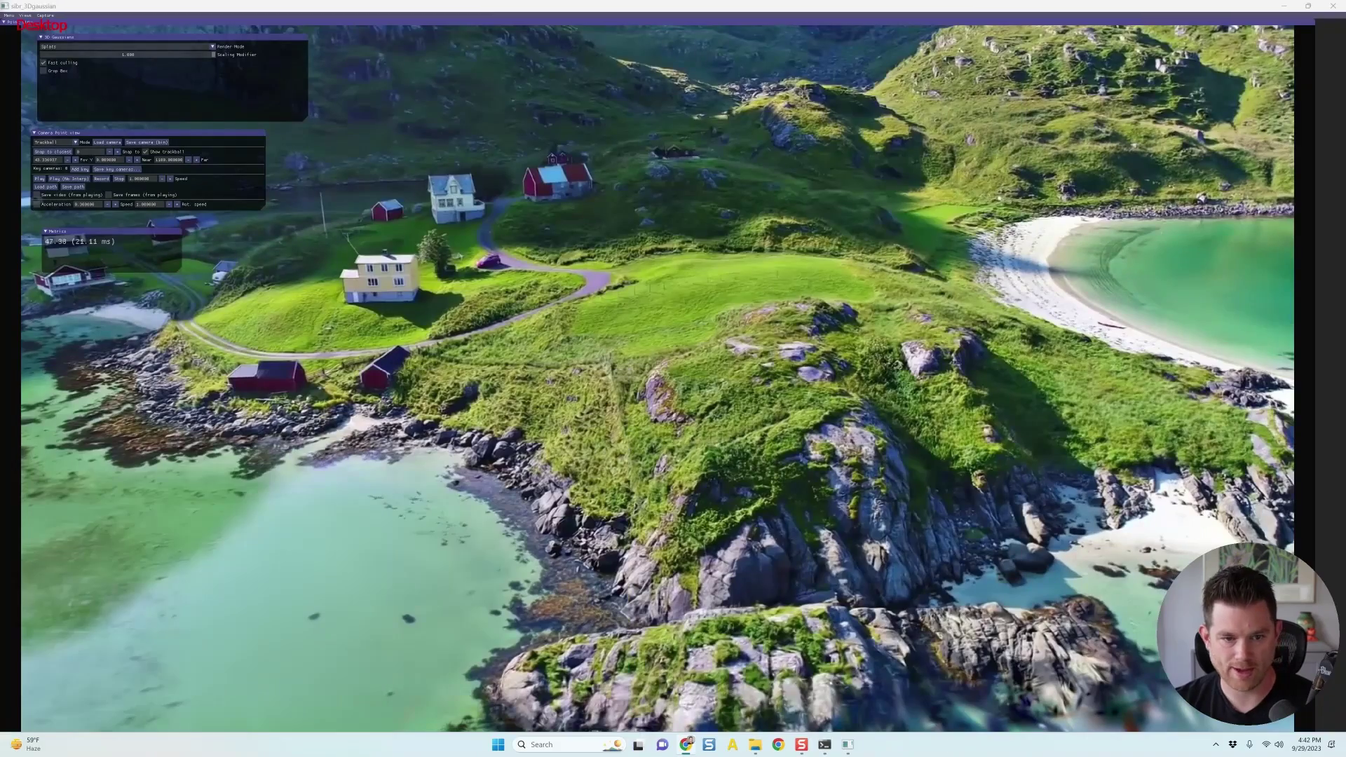
drag(829, 240, 811, 363)
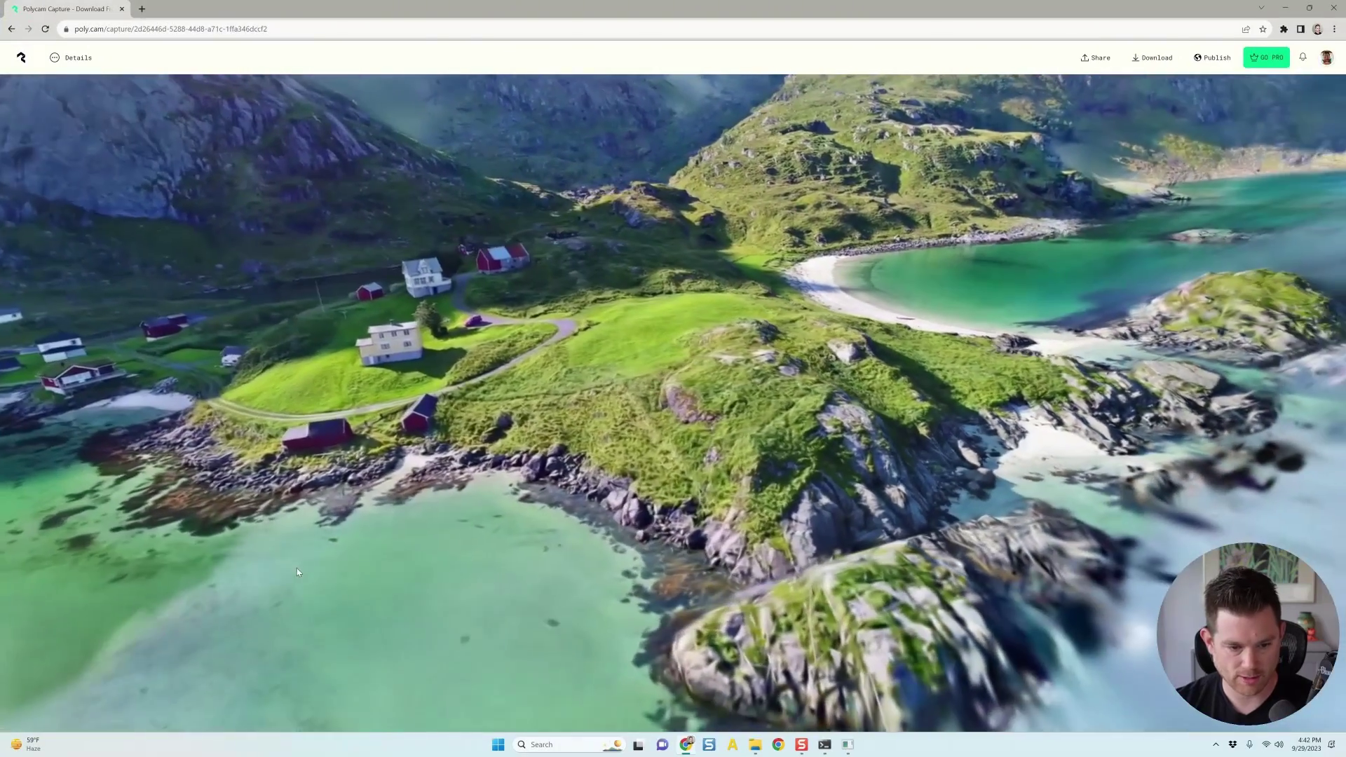
drag(297, 571, 426, 545)
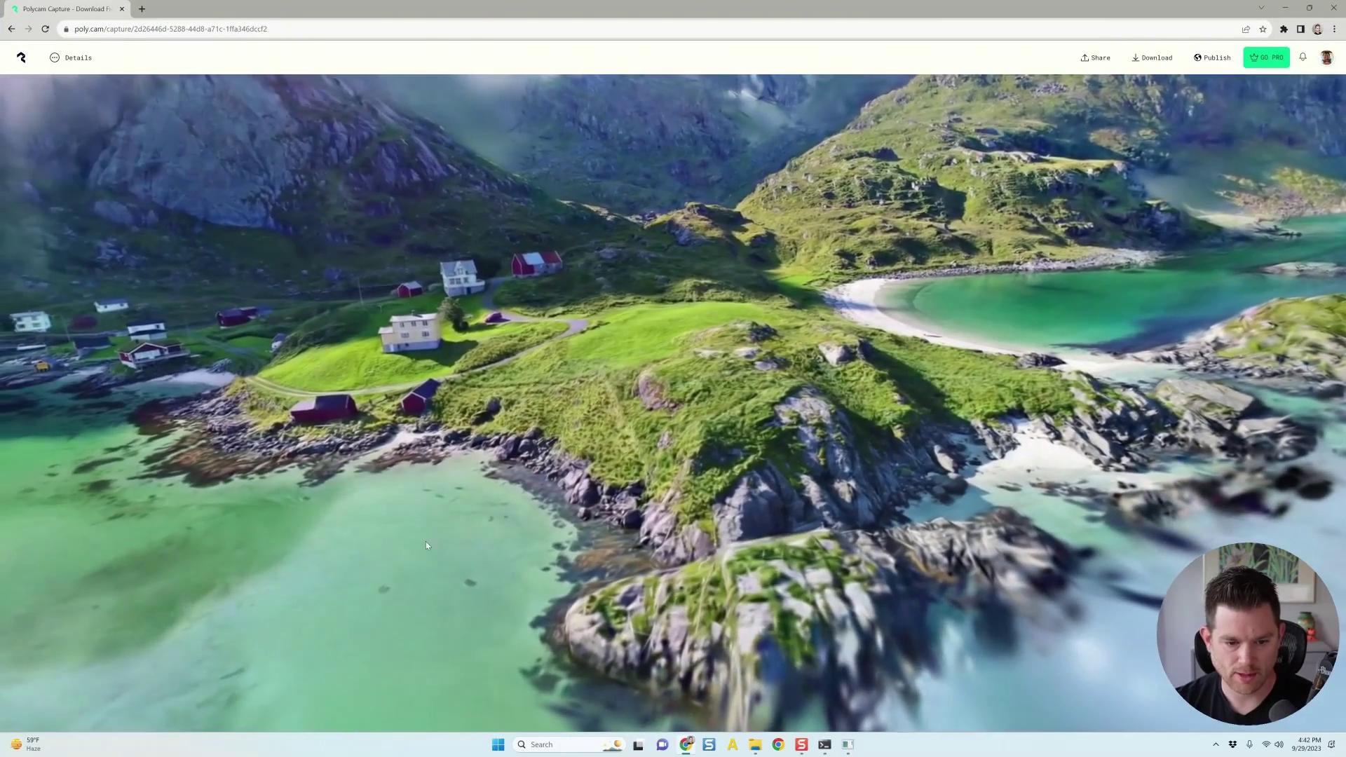
drag(447, 593, 811, 623)
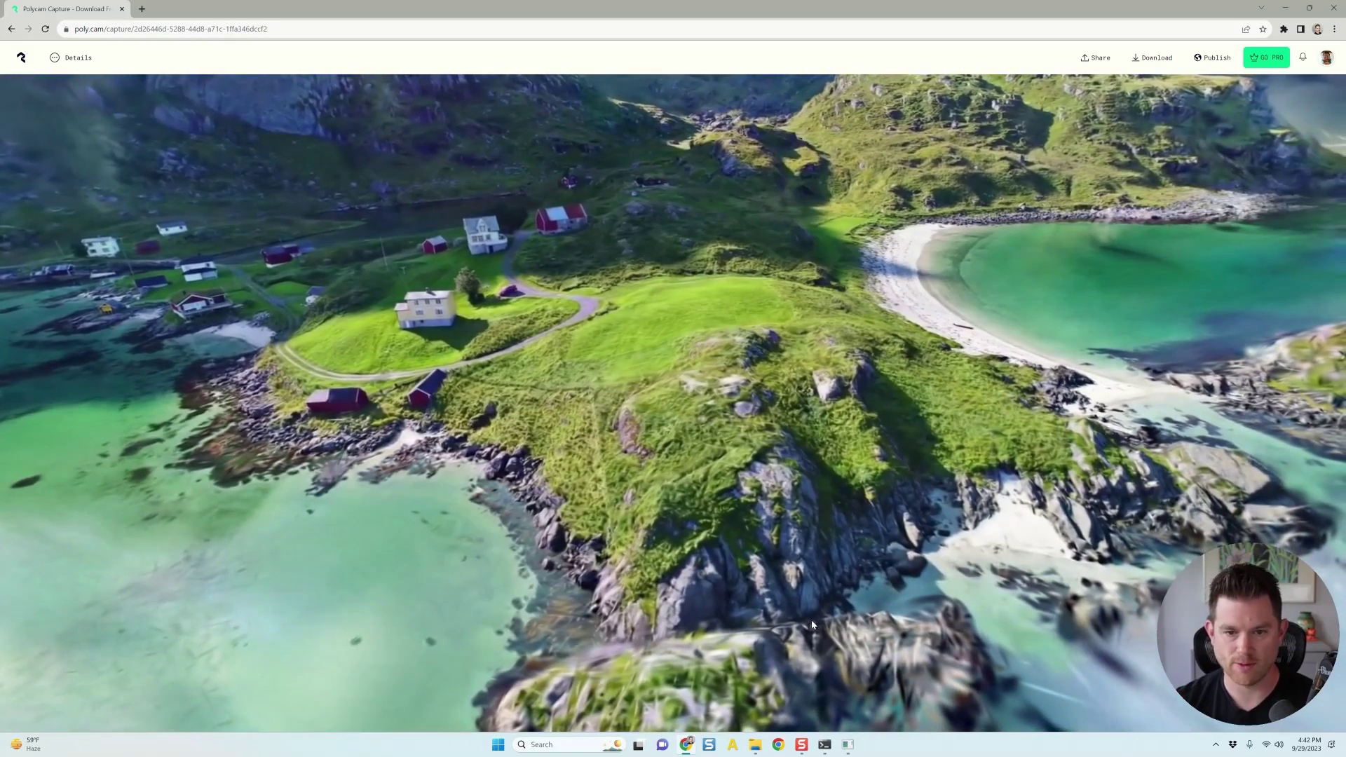
drag(900, 565, 795, 393)
scroll(800, 520, down, 1)
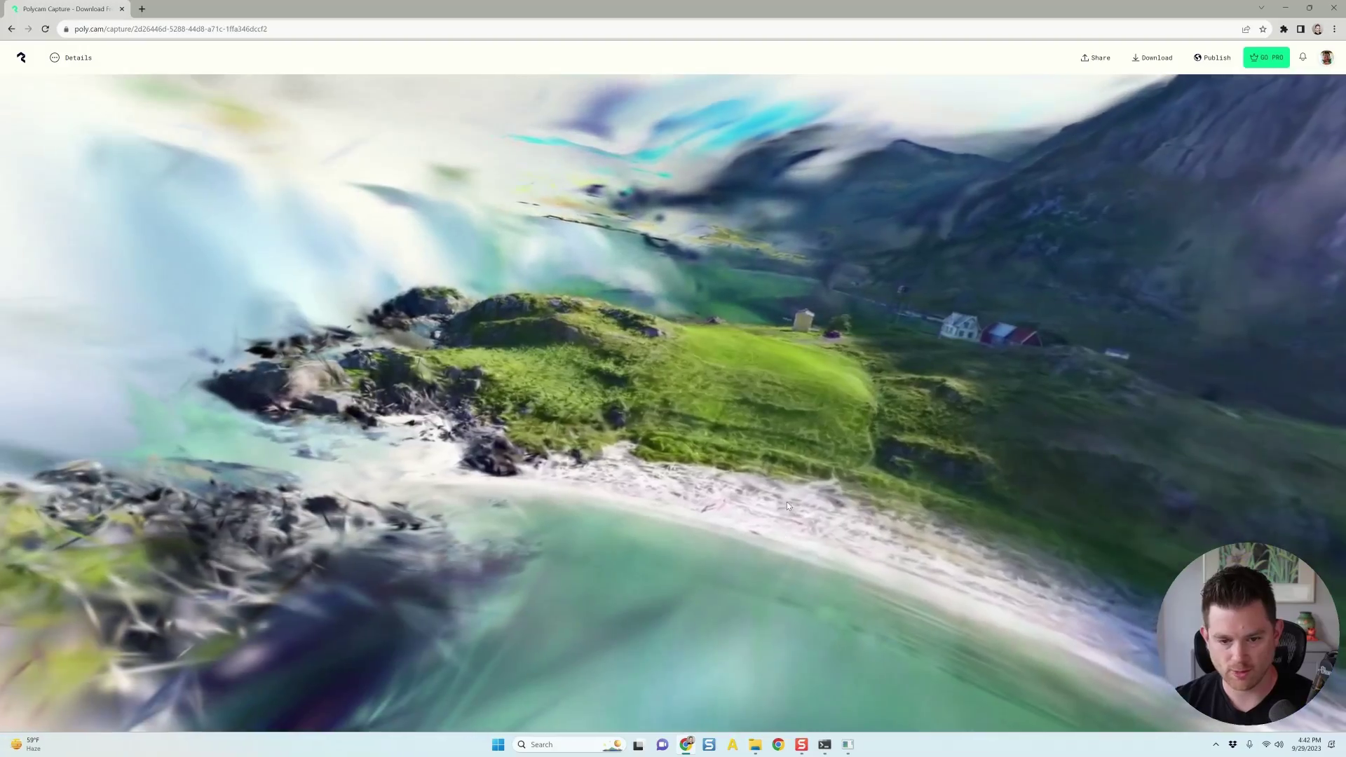
drag(785, 527, 778, 472)
Return to the SIBR viewer and examine its coastal splat from the headland around to the beach and bay
drag(914, 9, 2, 272)
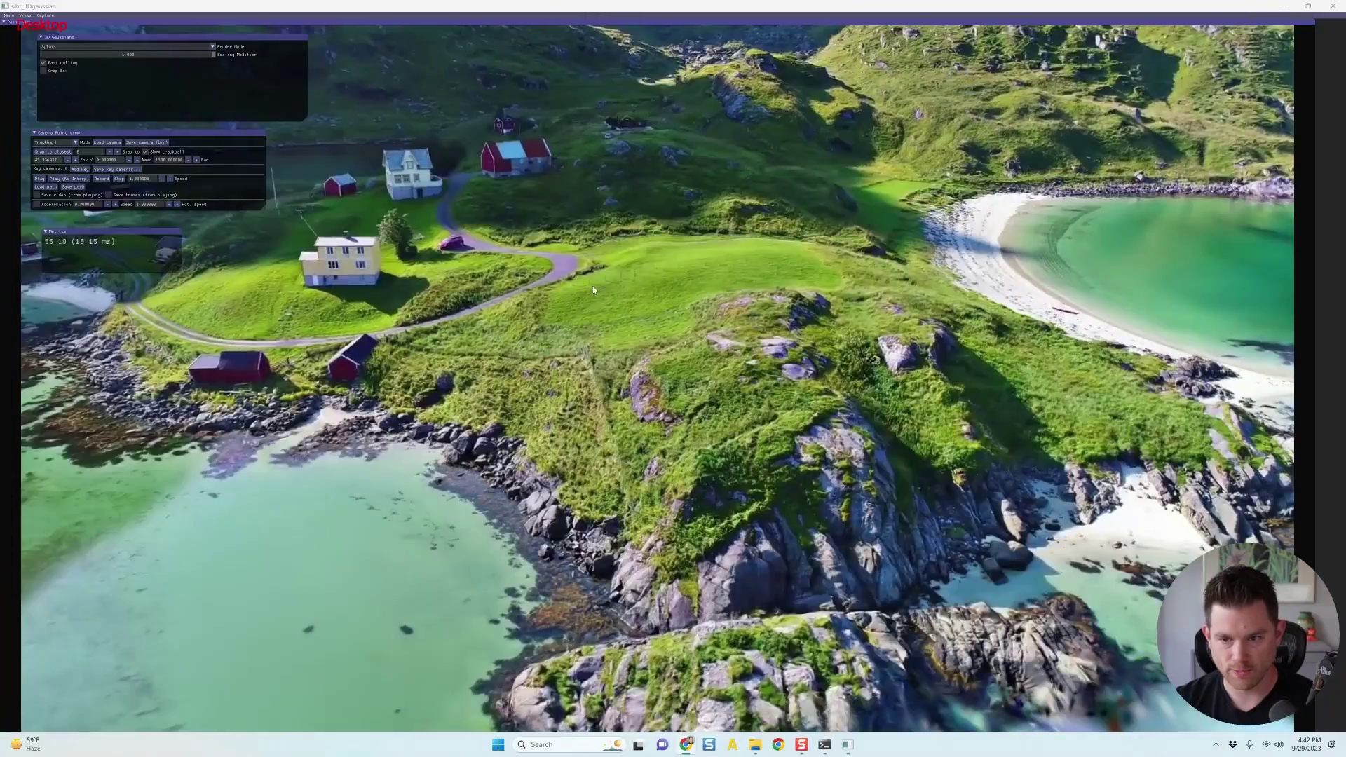
drag(324, 239, 294, 252)
right_drag(294, 252, 364, 302)
drag(365, 301, 403, 498)
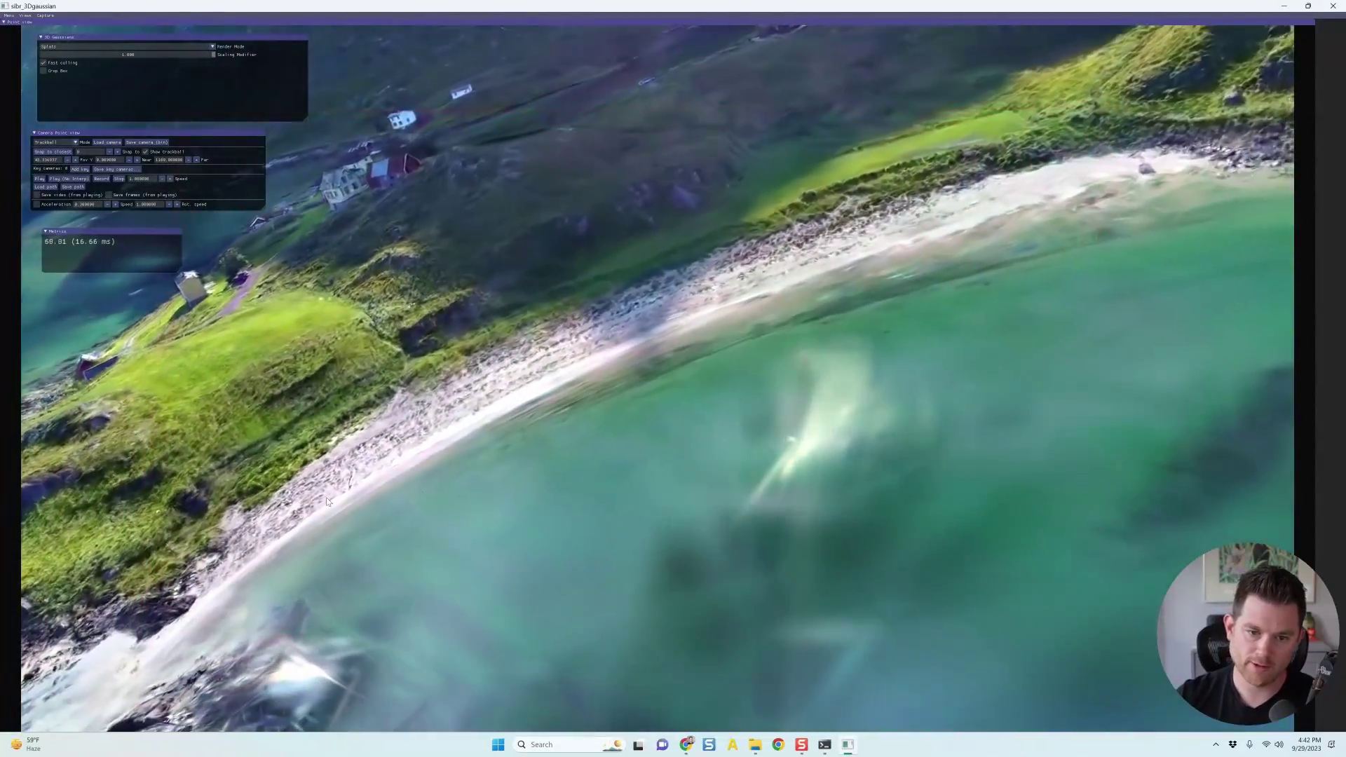
drag(77, 234, 98, 476)
drag(801, 239, 223, 508)
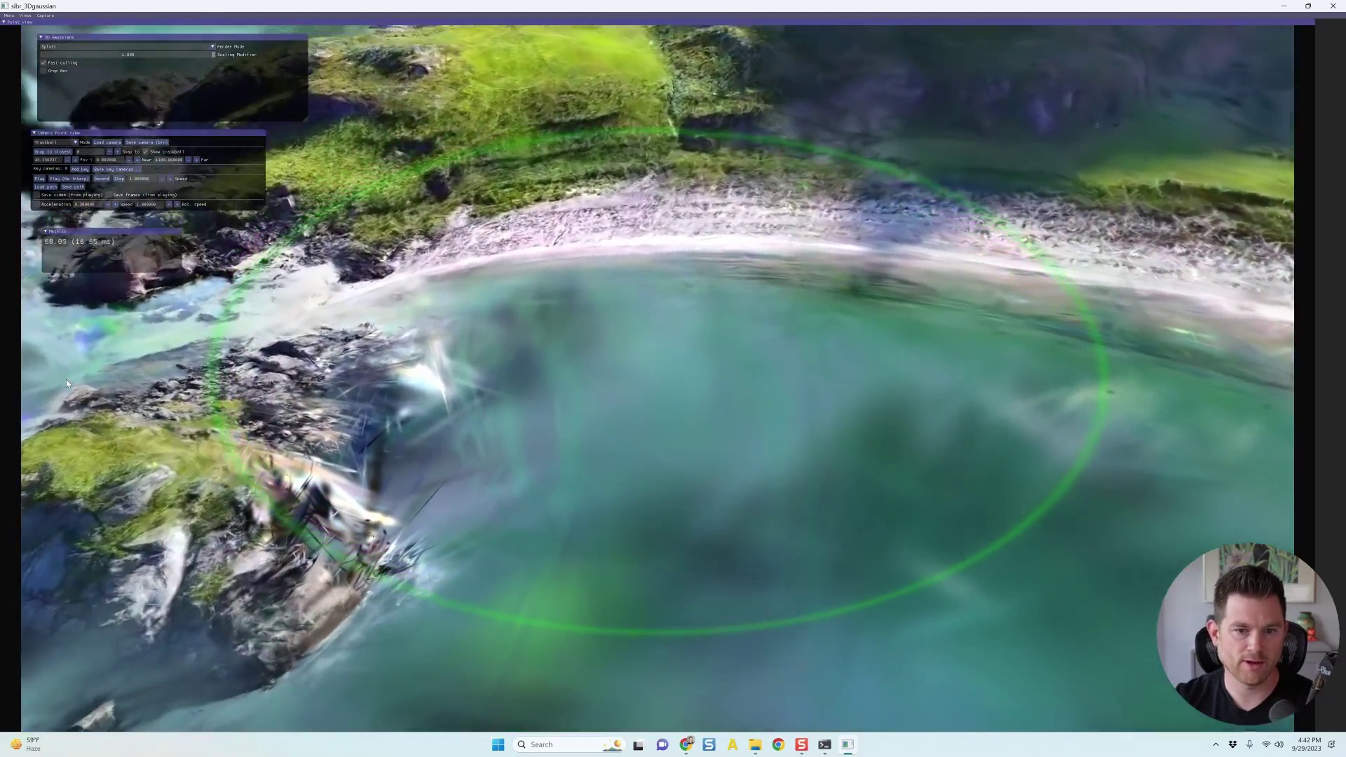
drag(66, 380, 70, 316)
drag(934, 511, 836, 390)
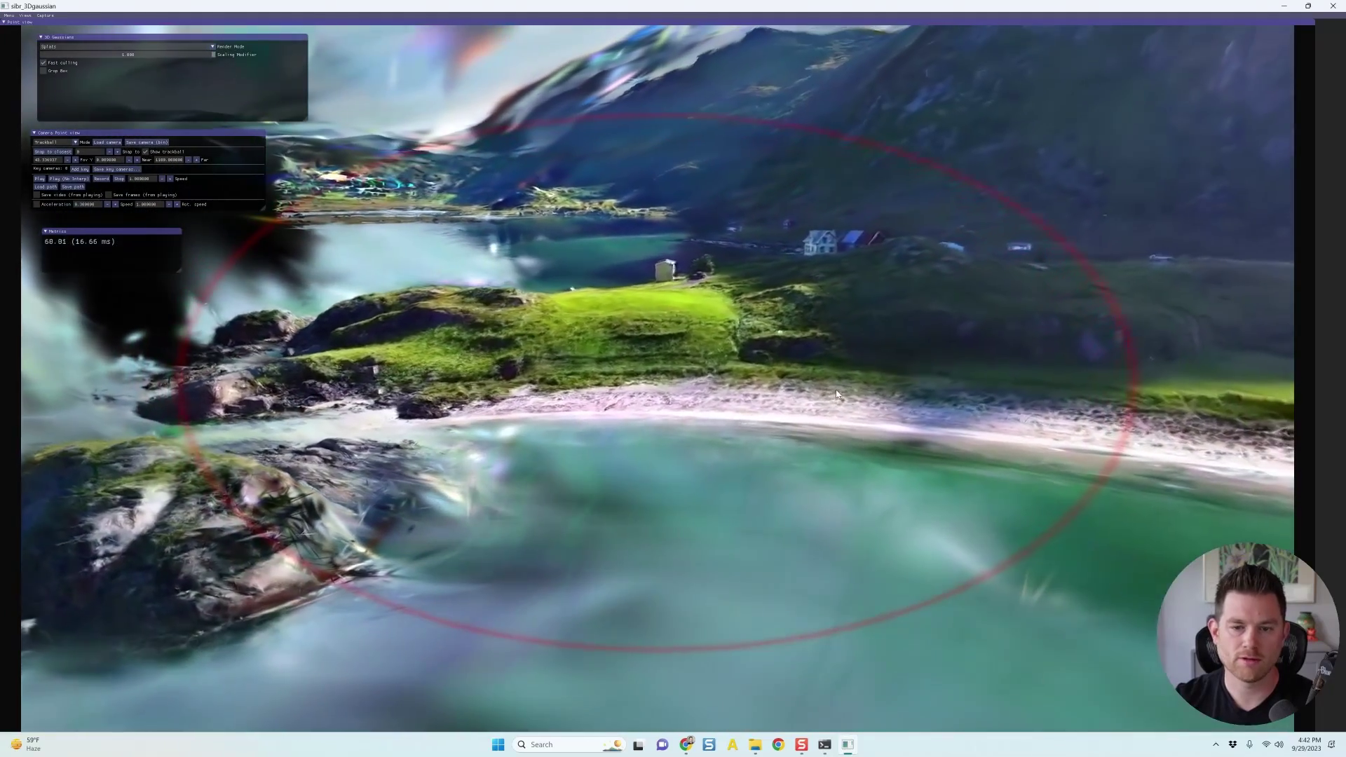
drag(795, 457, 652, 627)
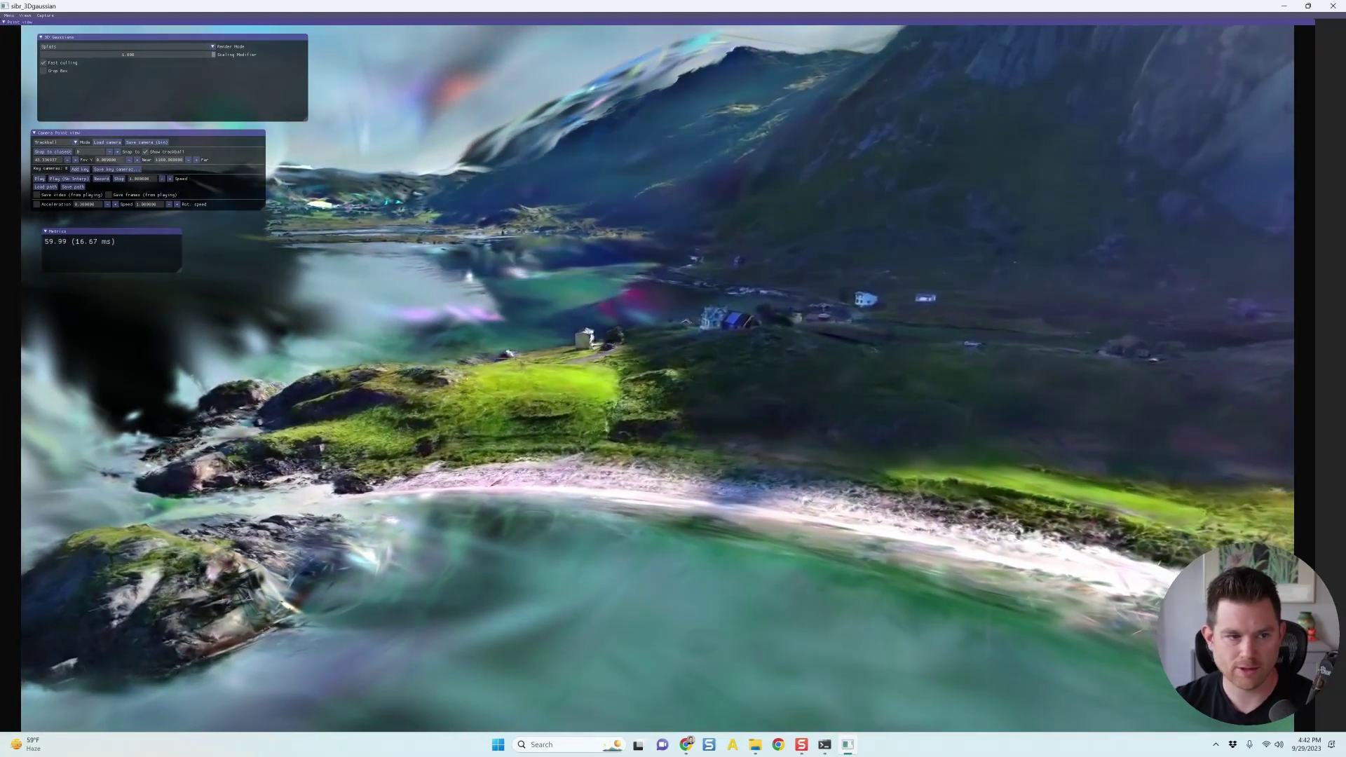
Step through the captured camera positions of the coastal splat in the SIBR viewer
click(117, 152)
click(118, 152)
click(118, 152)
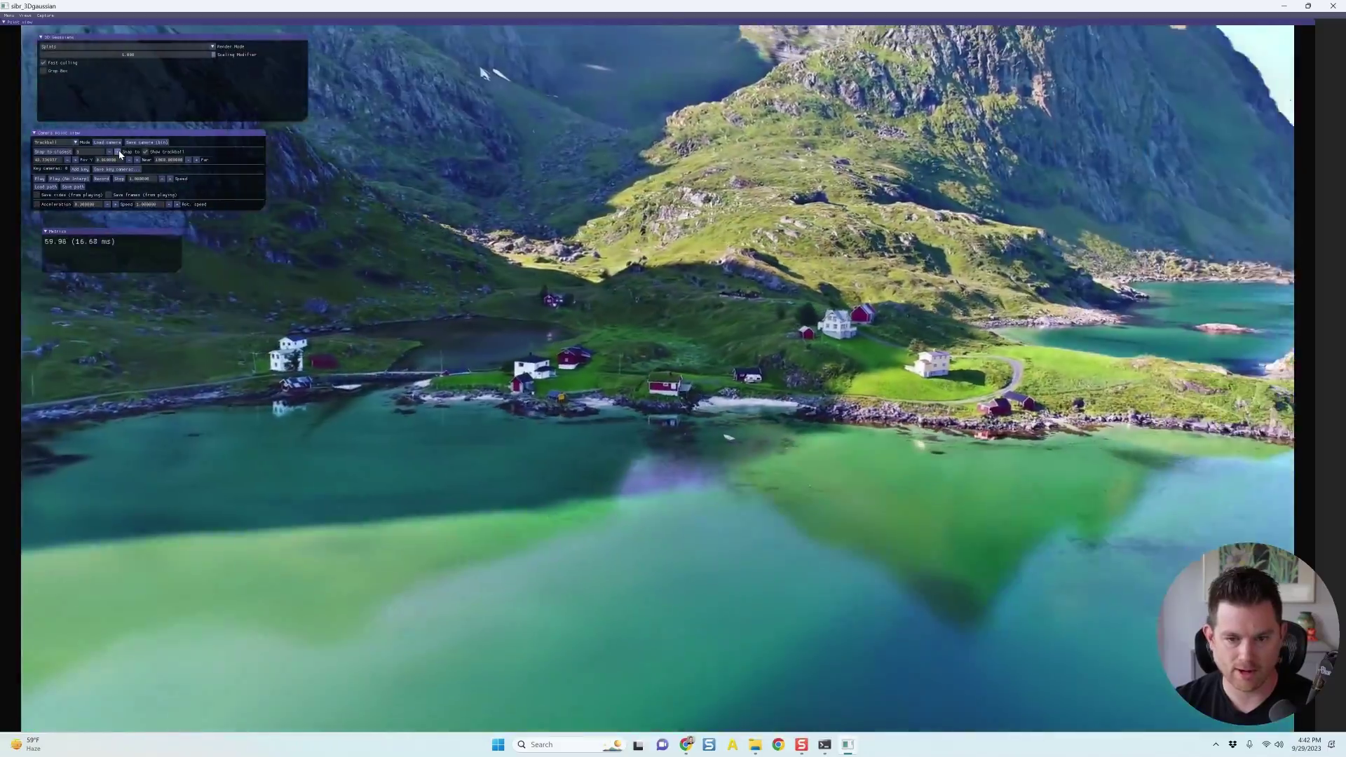
click(118, 151)
click(118, 153)
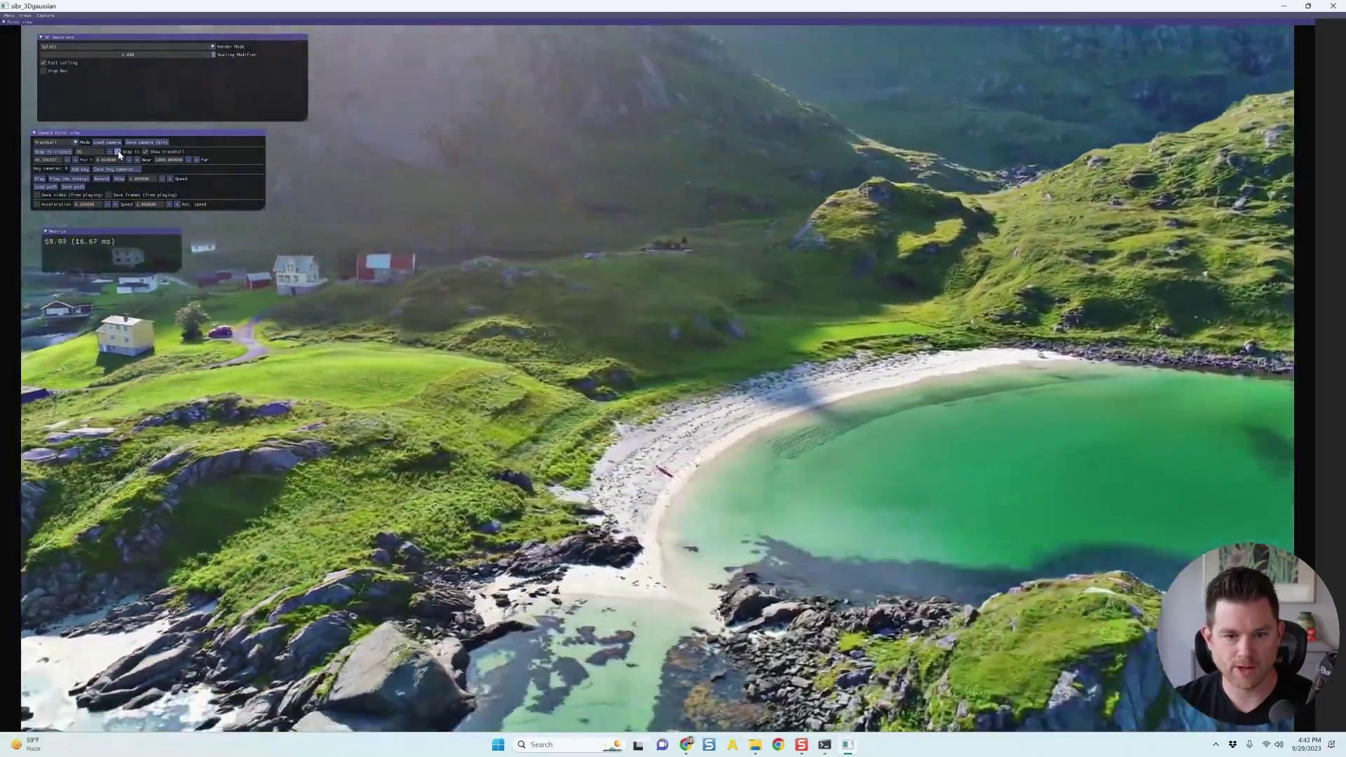
drag(118, 152, 113, 153)
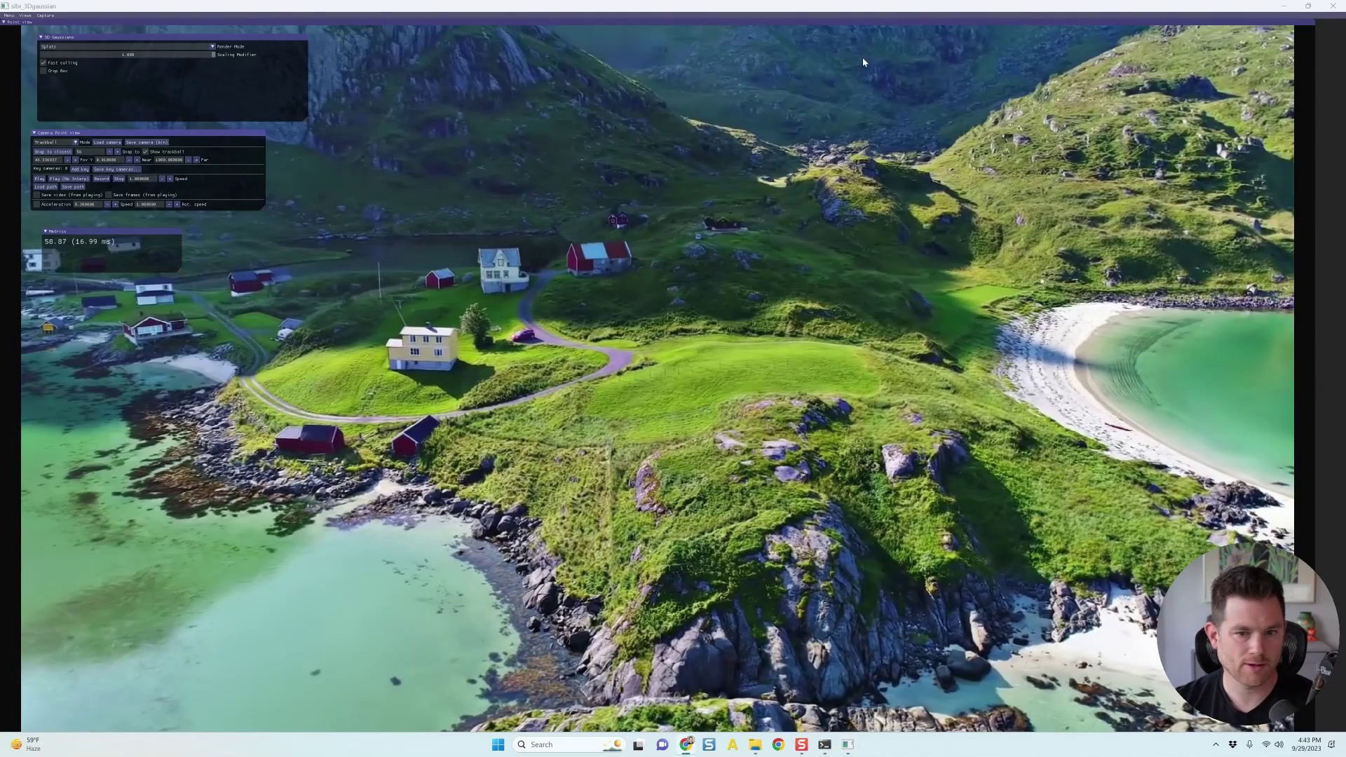
Orbit Polycam's coastal capture back to the village side for comparison, and close the SIBR viewer behind the browser
drag(0, 145, 736, 2)
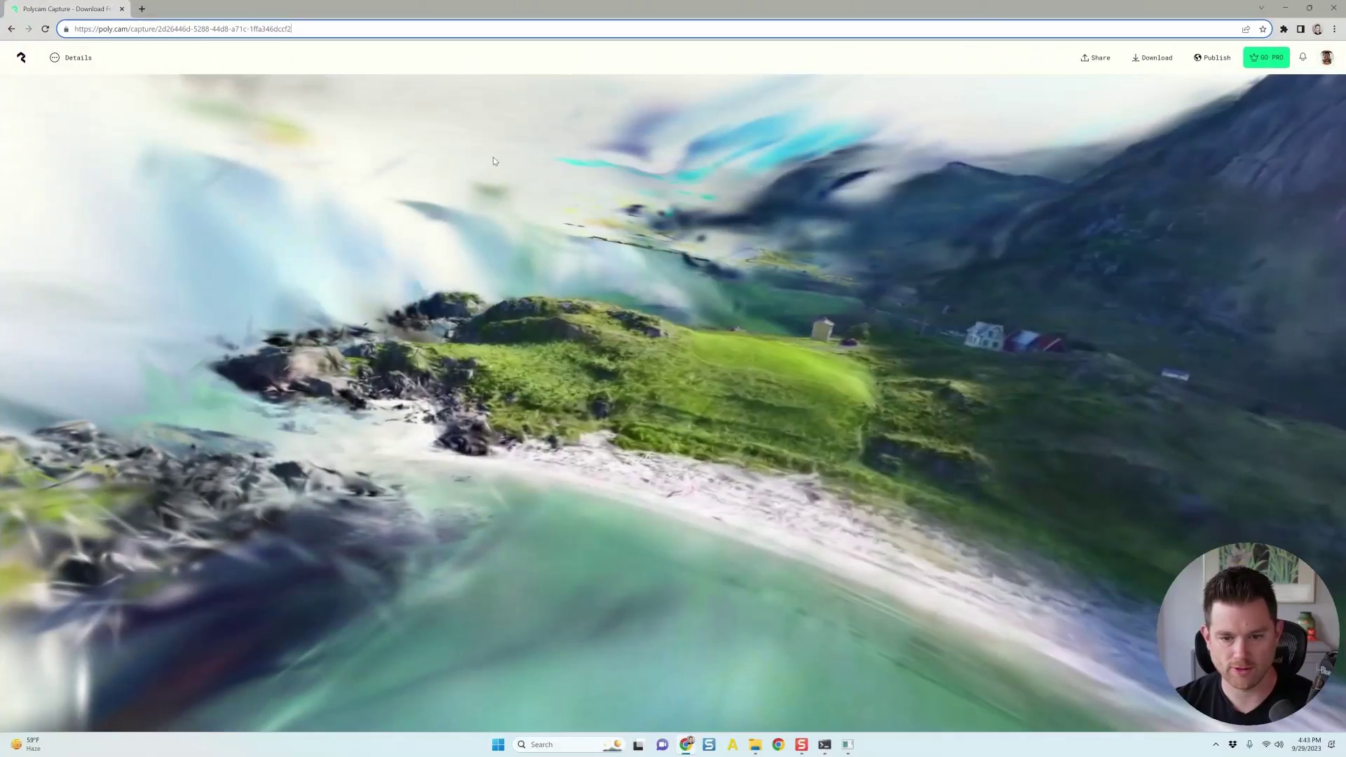
drag(658, 440, 1052, 315)
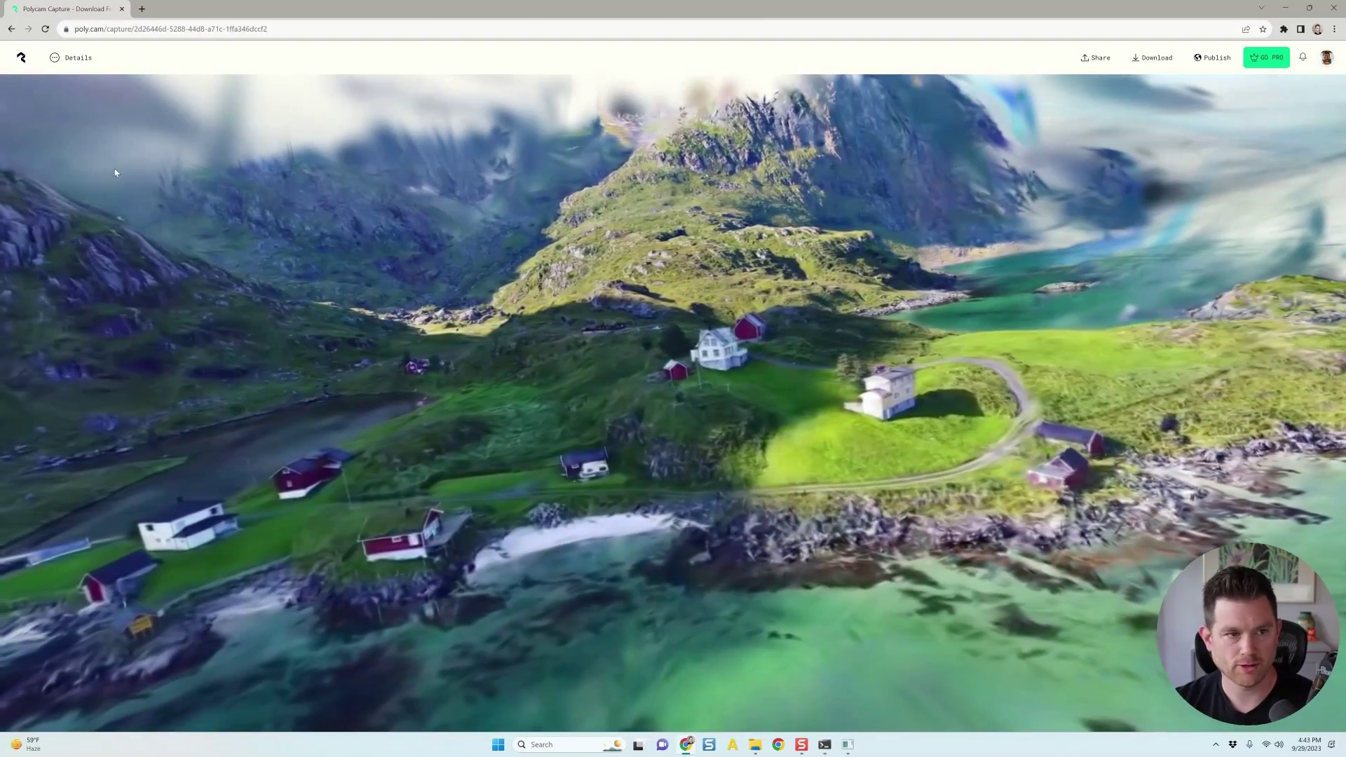
drag(818, 4, 802, 149)
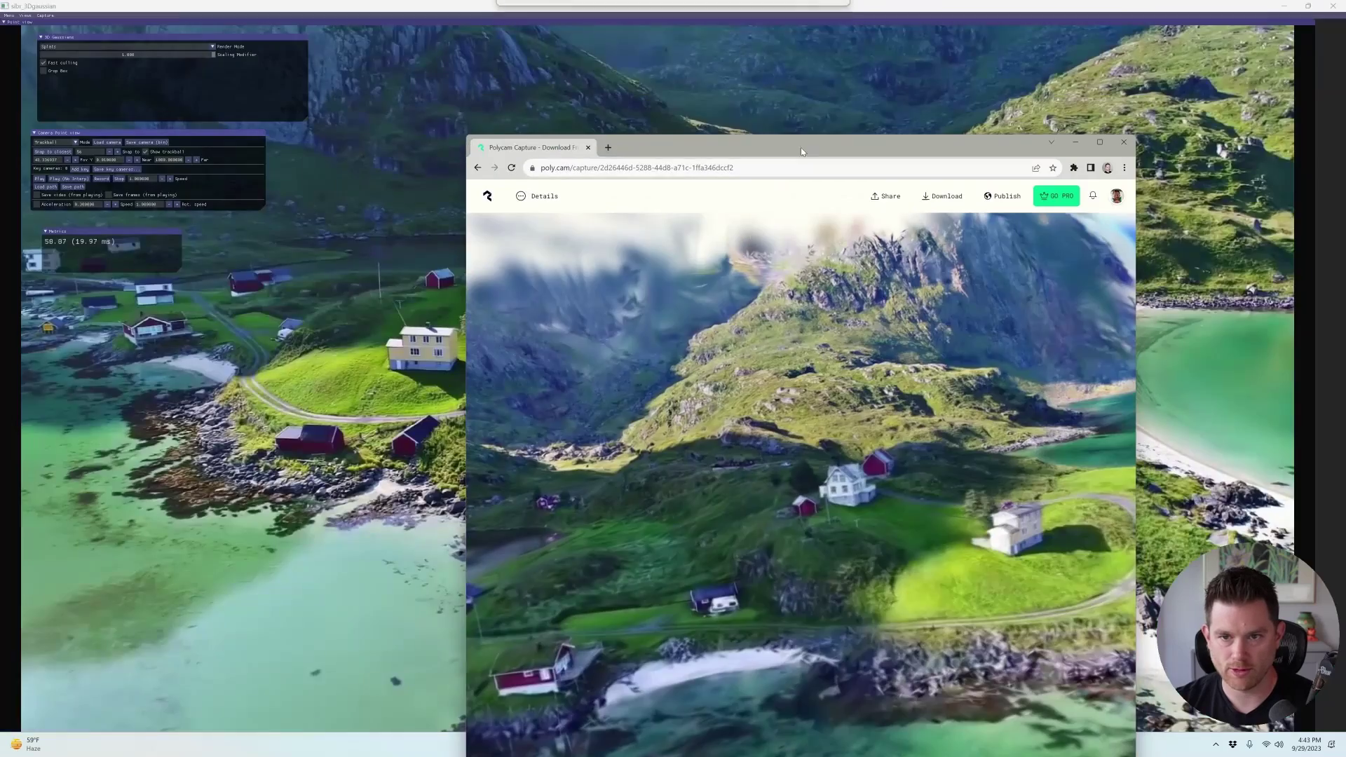
click(1333, 5)
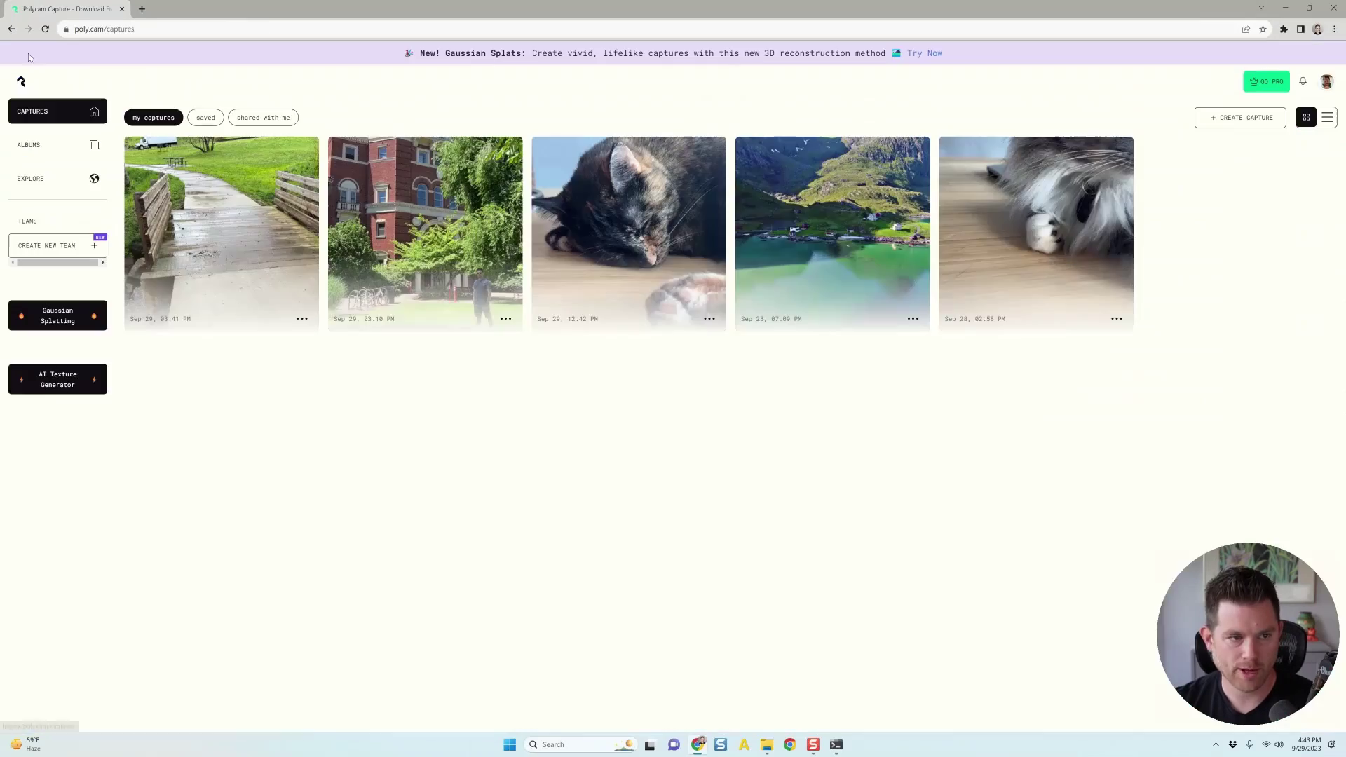
Open the sleeping tortoiseshell cat capture from the Polycam gallery and examine it up close and from farther away
click(681, 216)
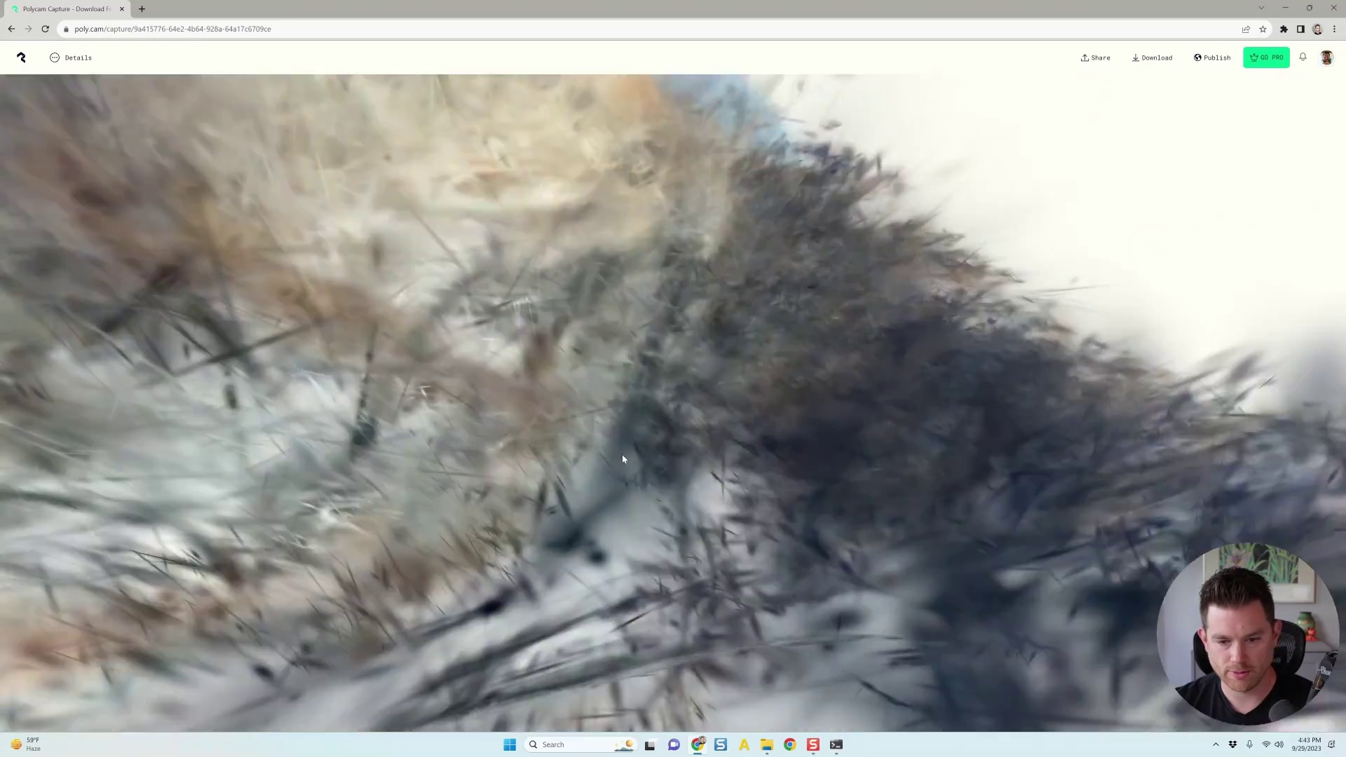
drag(621, 456, 694, 407)
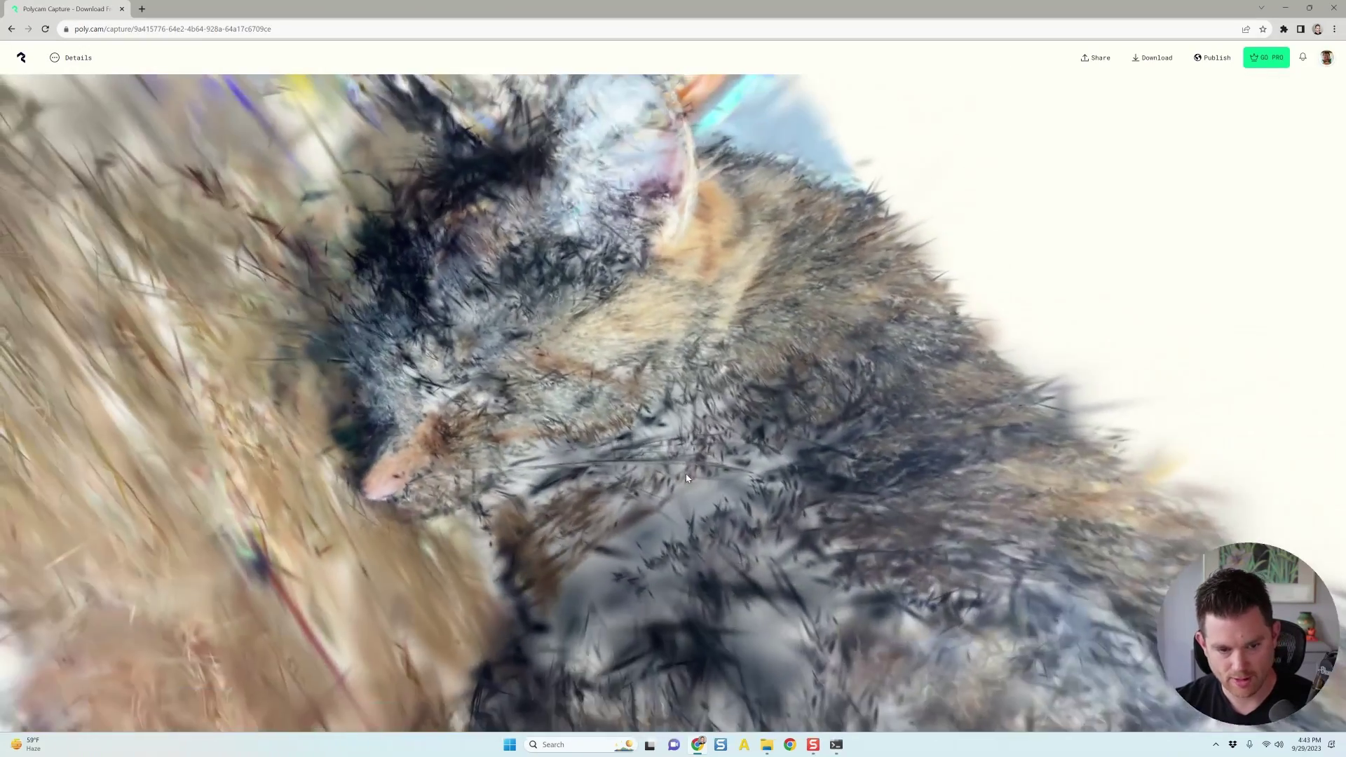
scroll(686, 475, down, 5)
drag(315, 371, 434, 434)
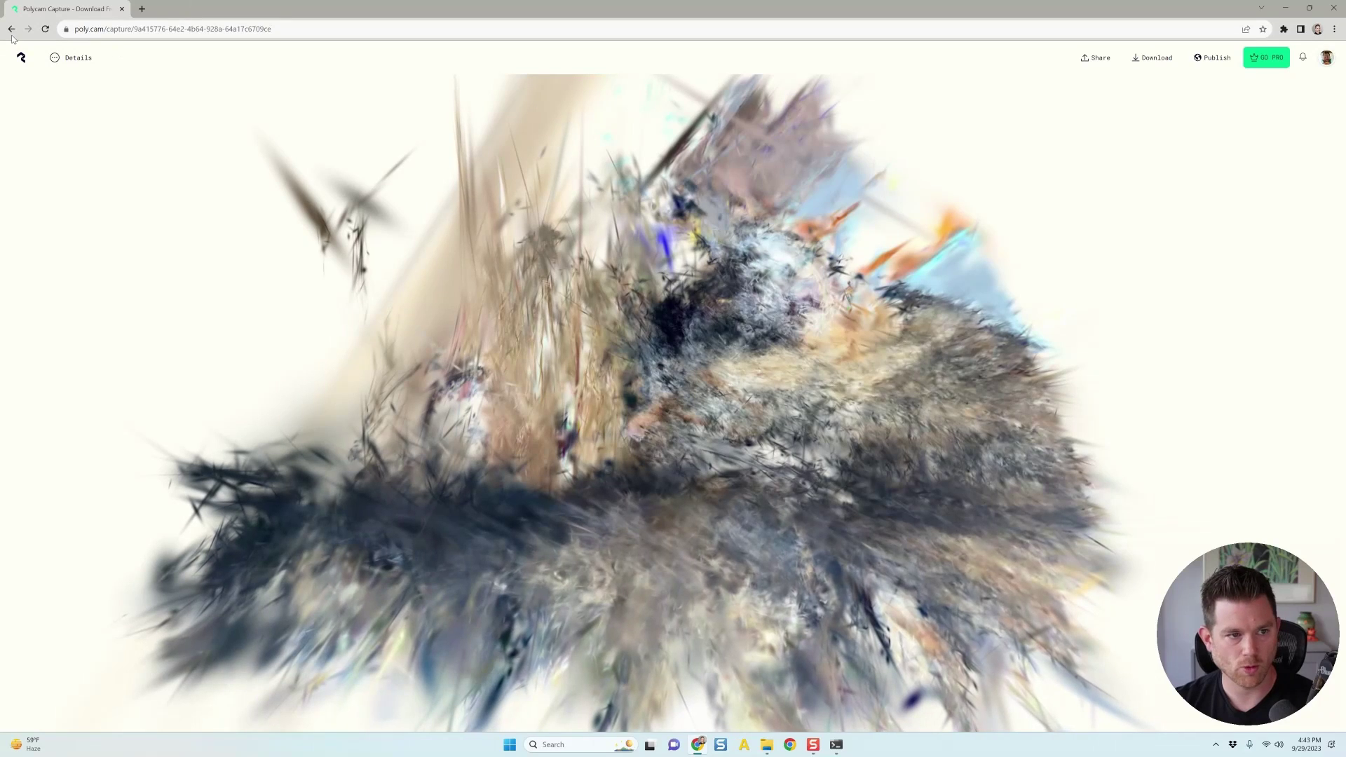
Open the red brick building capture from the Polycam gallery and inspect its facade, windows and surrounding trees
click(11, 30)
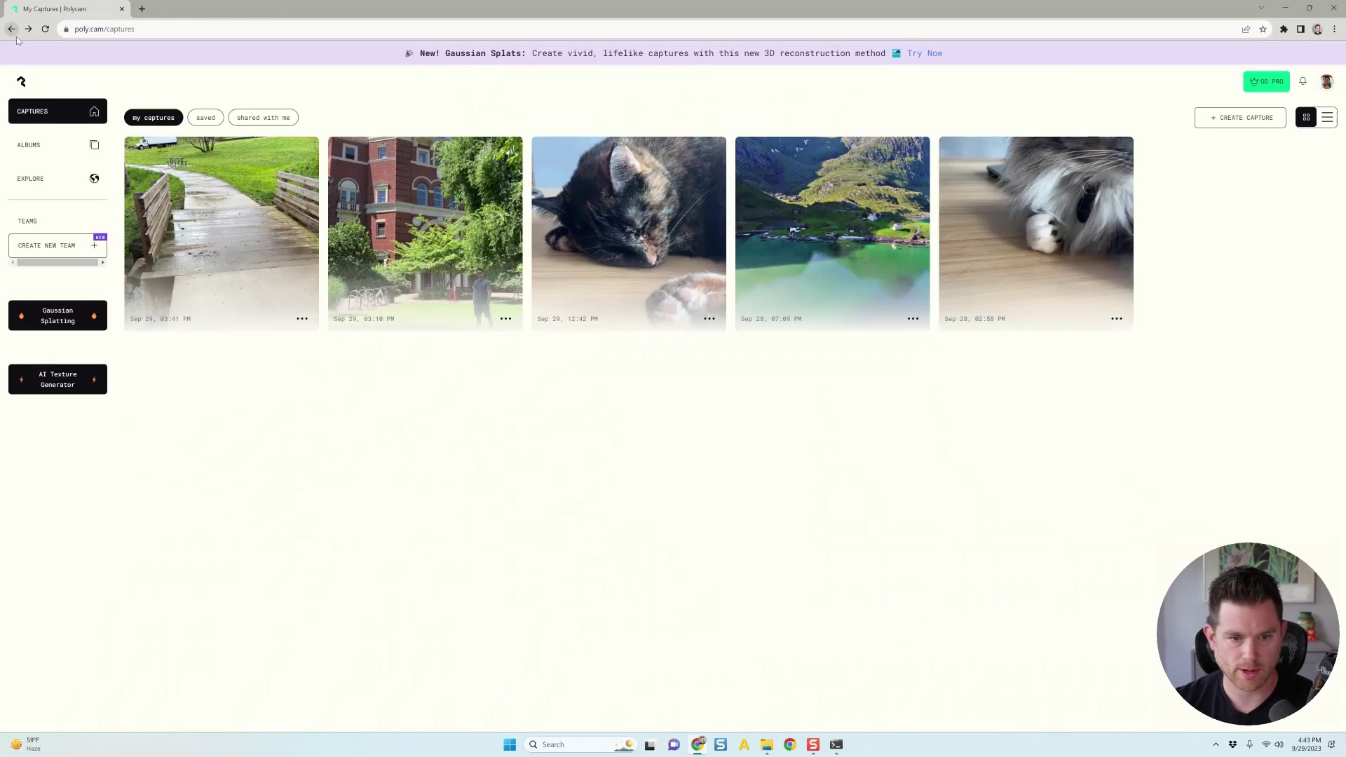
click(481, 192)
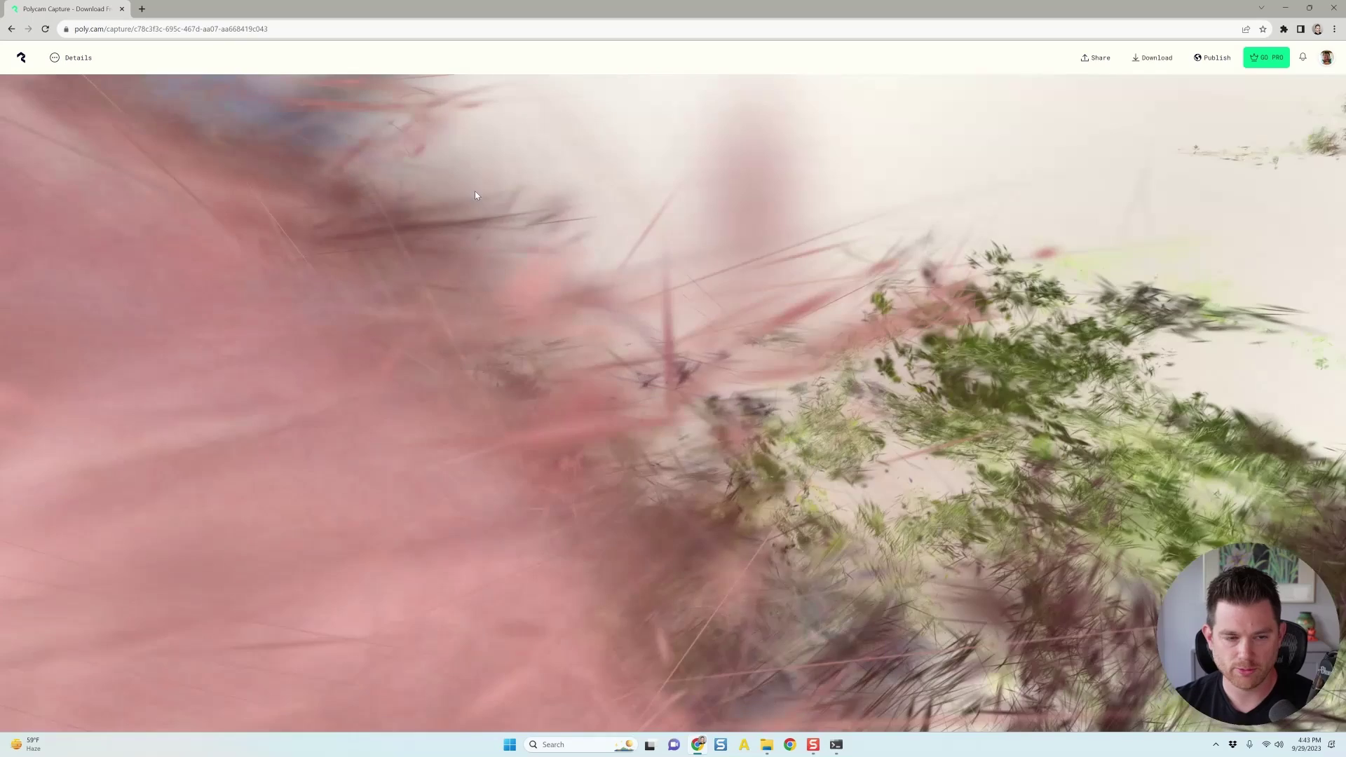
drag(552, 418, 704, 341)
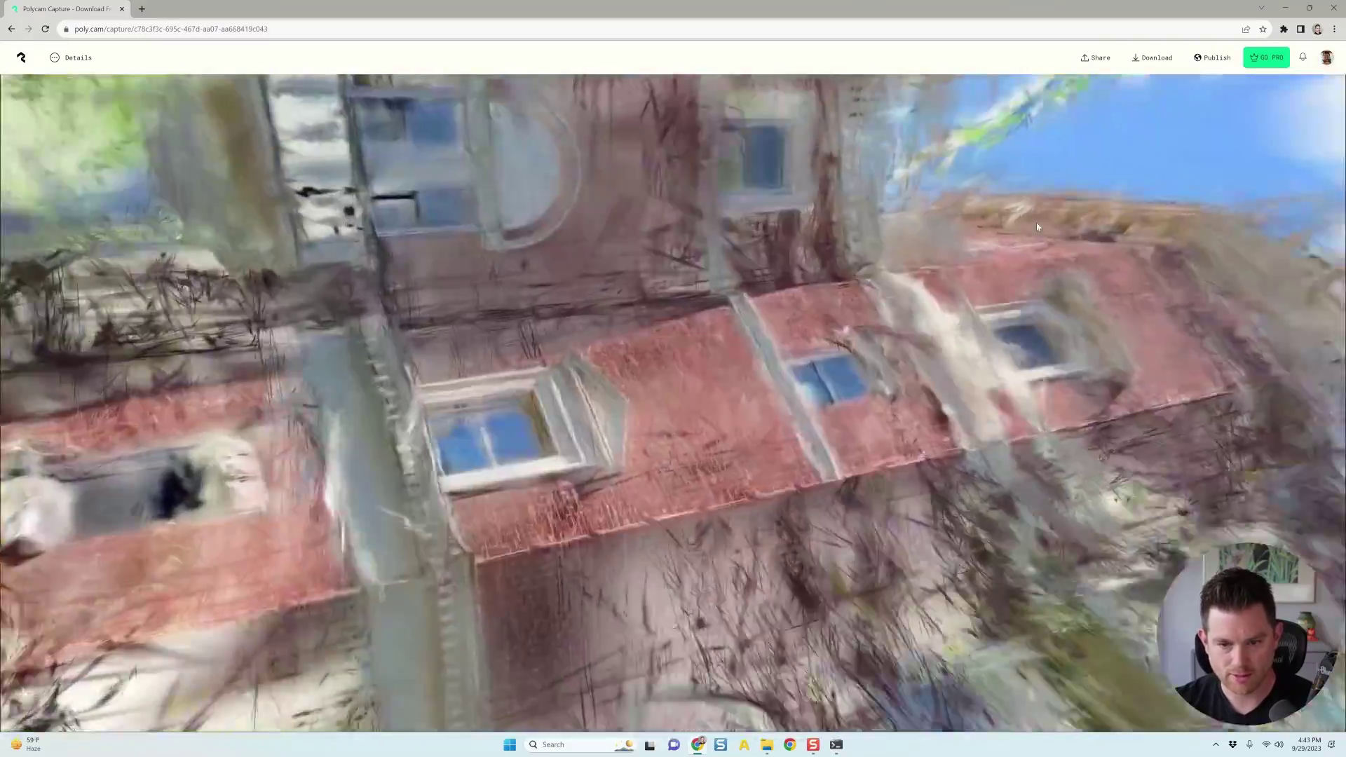
drag(1035, 222, 630, 328)
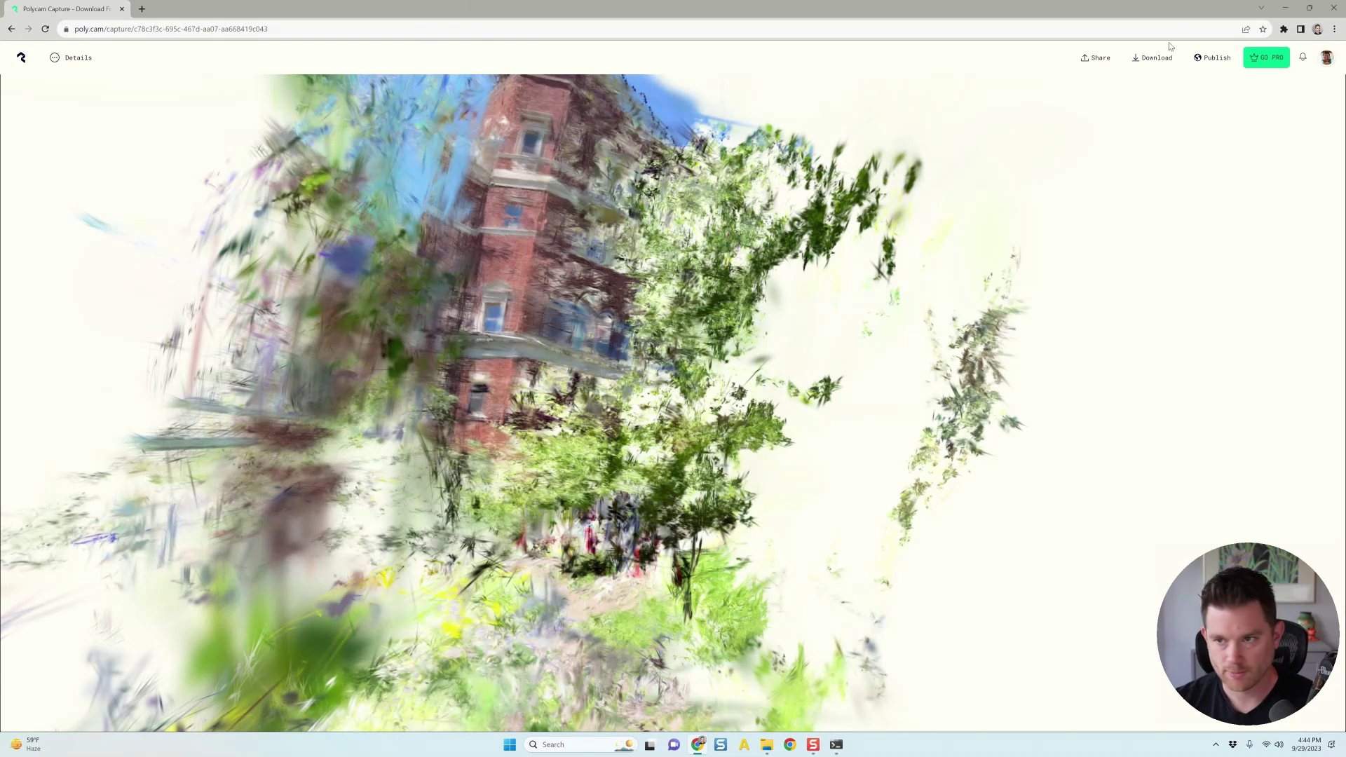
Open the wooden footbridge capture from the Polycam gallery and examine its railings, stream and rocks from several sides
click(22, 59)
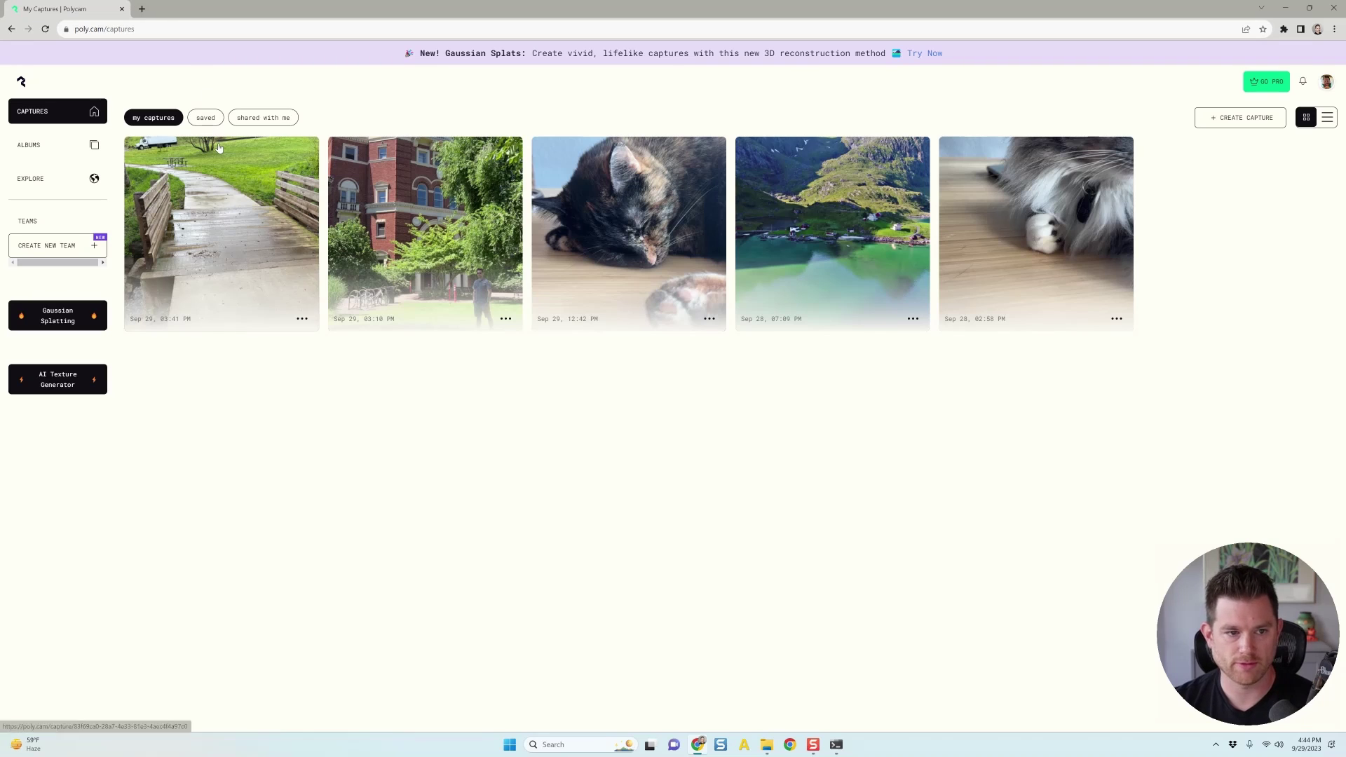
click(224, 206)
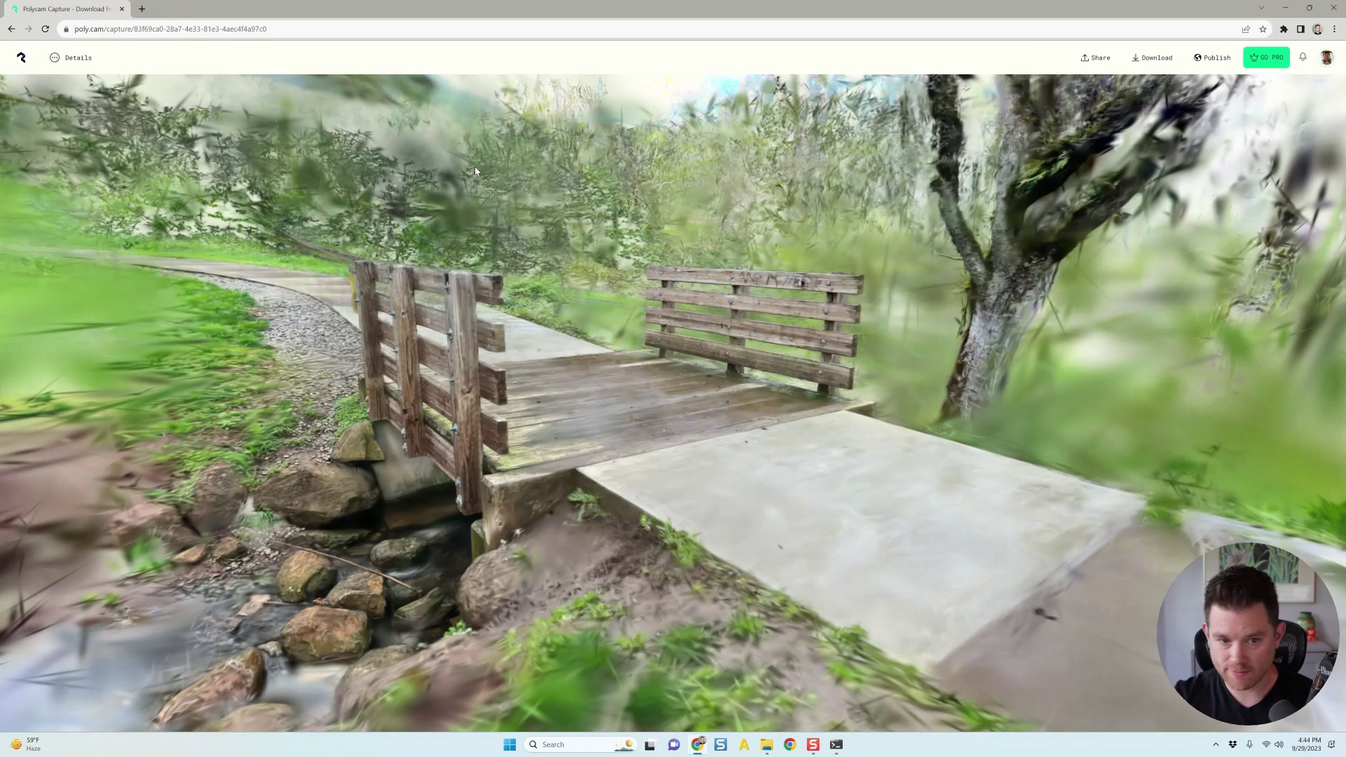
drag(475, 170, 864, 270)
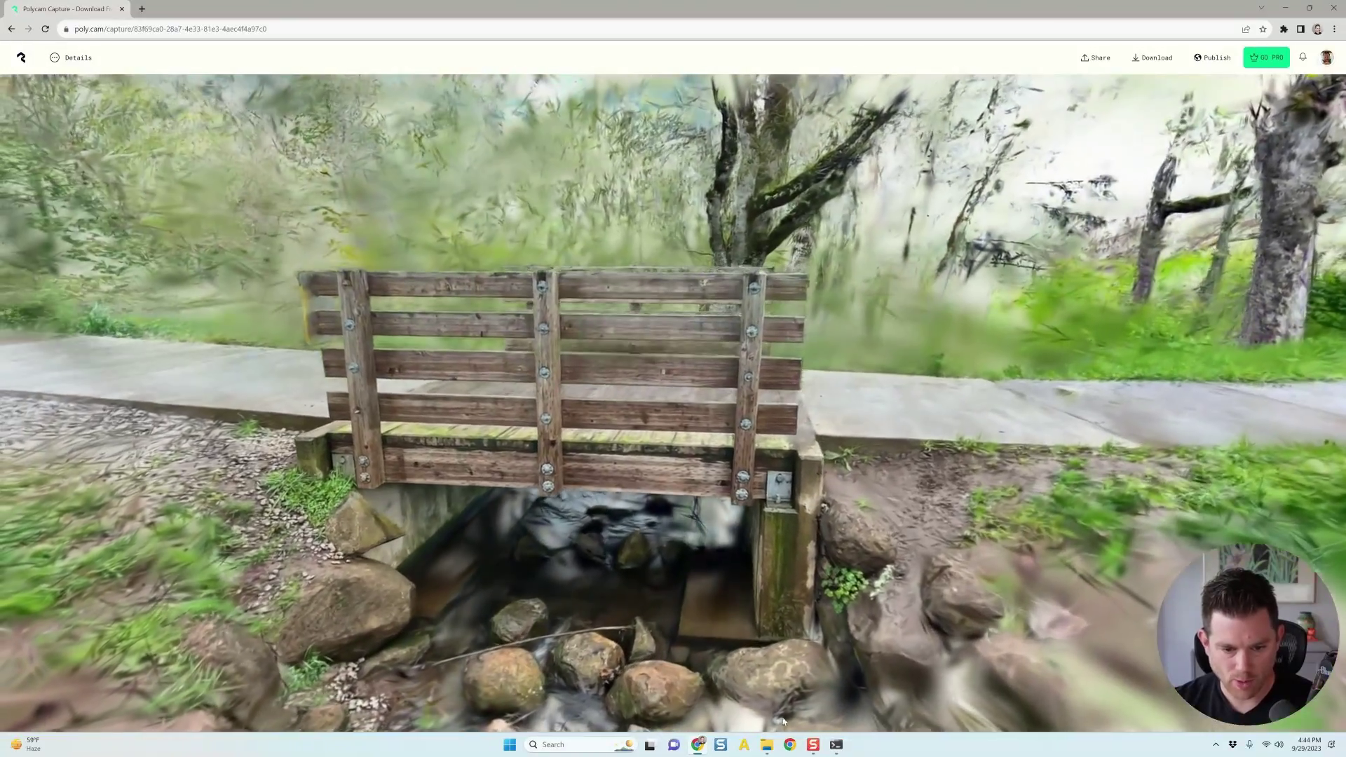
drag(784, 722, 630, 337)
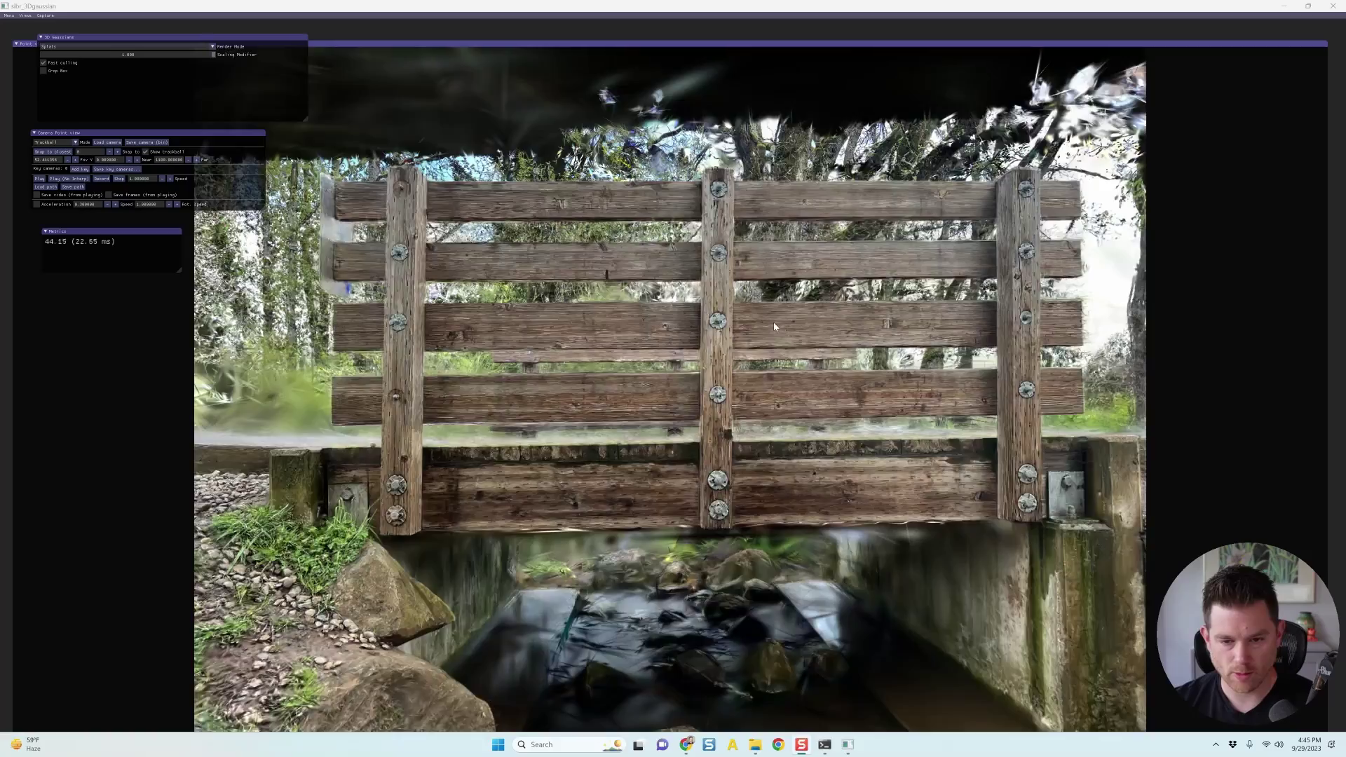
Compare the footbridge railing and stream in the SIBR viewer with a matching front view of the Polycam capture
drag(773, 325, 787, 349)
key(alt+Tab)
key(alt+Tab)
click(928, 369)
drag(810, 363, 806, 357)
scroll(806, 357, down, 1)
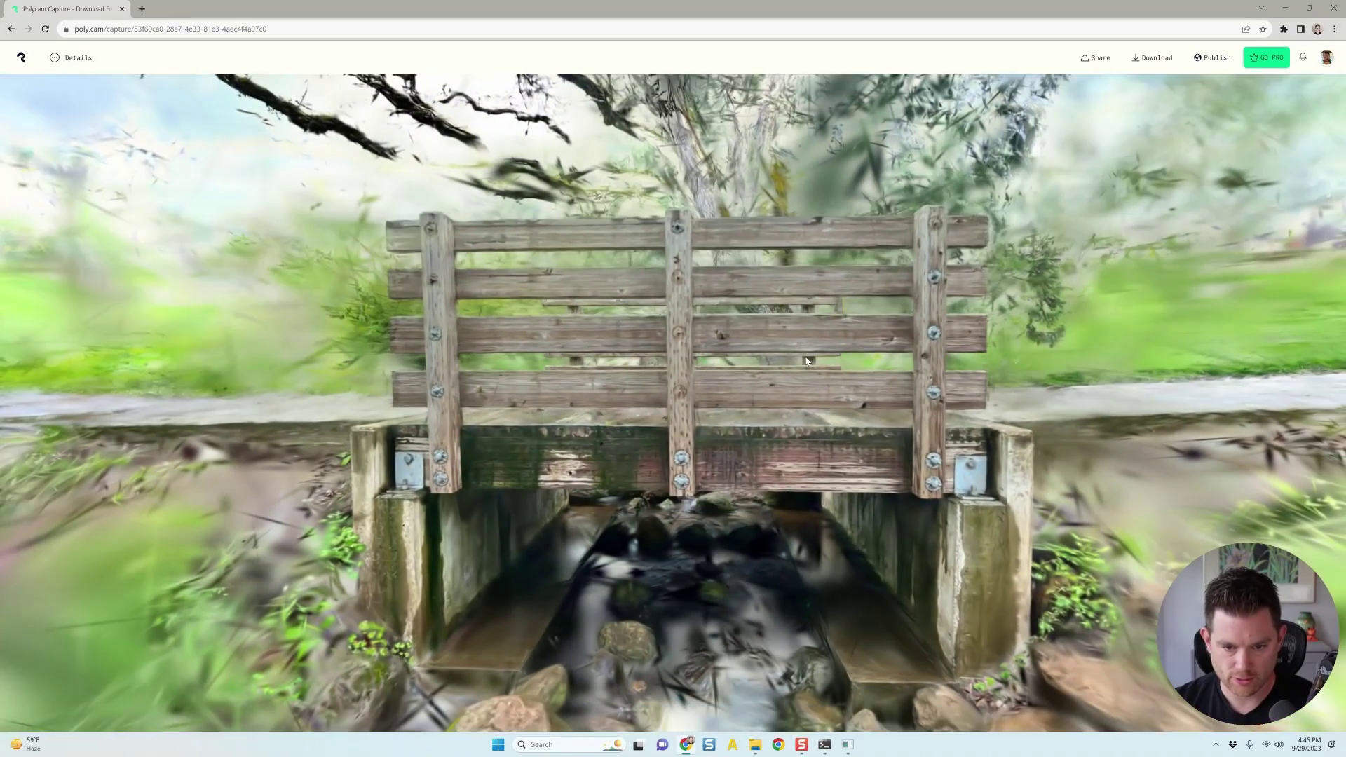
Switch to the SIBR viewer and examine the wood grain and bolts of the footbridge railing up close and from farther away
key(alt+Tab)
click(806, 361)
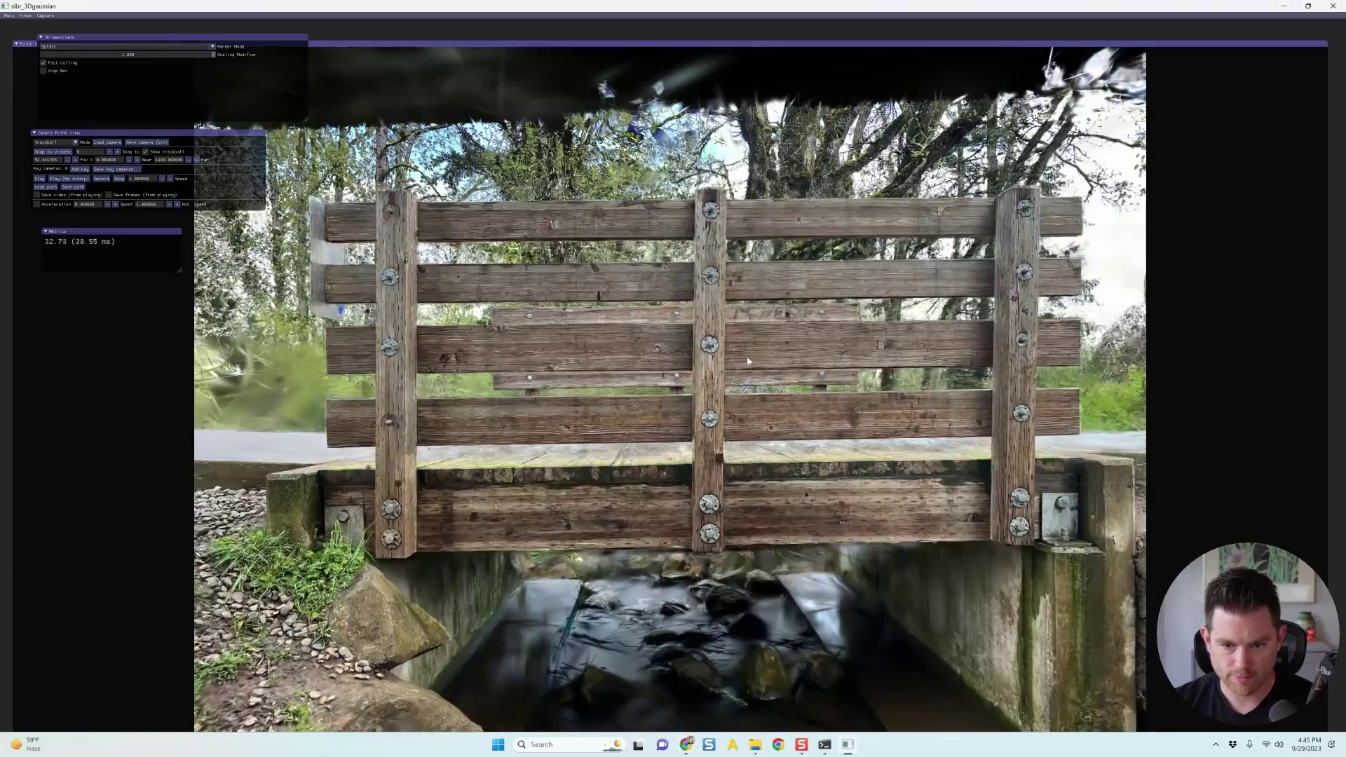
scroll(762, 356, down, 3)
scroll(640, 370, up, 8)
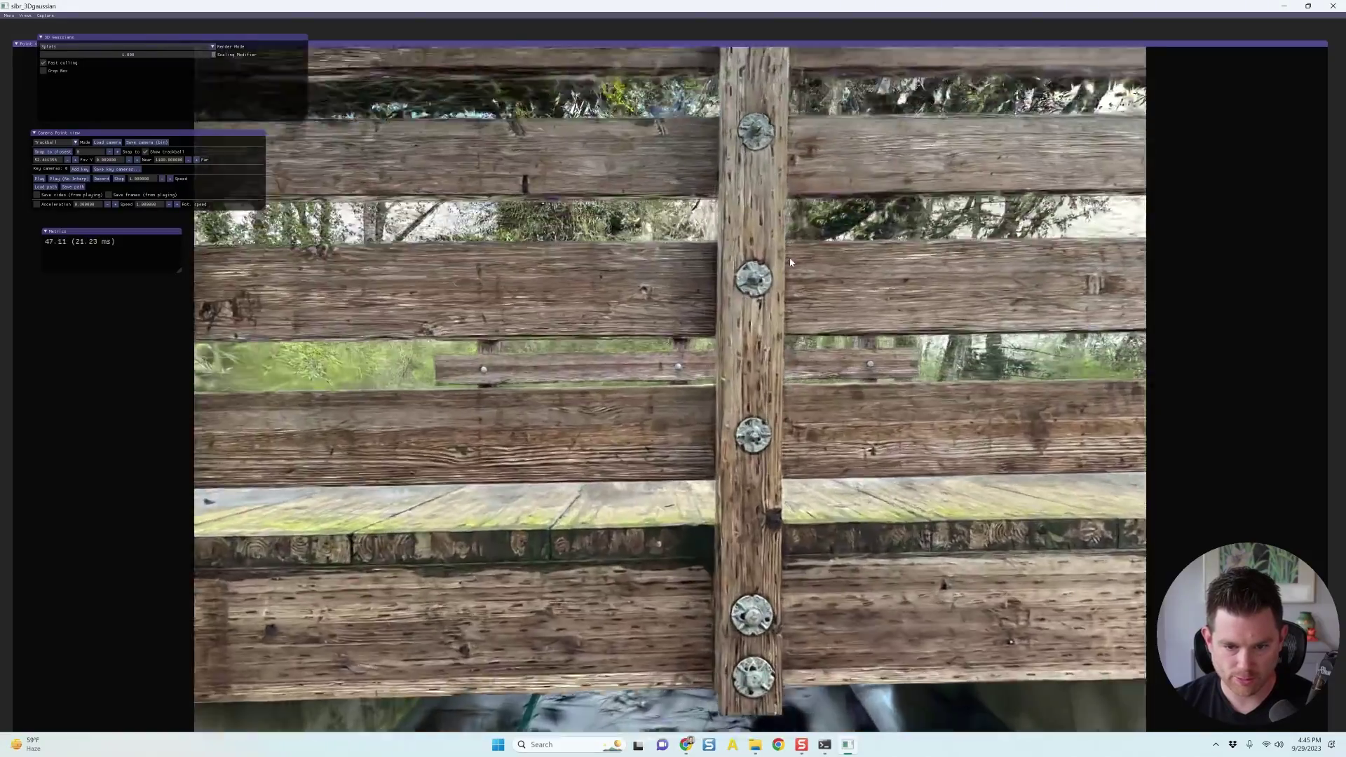
scroll(421, 289, down, 5)
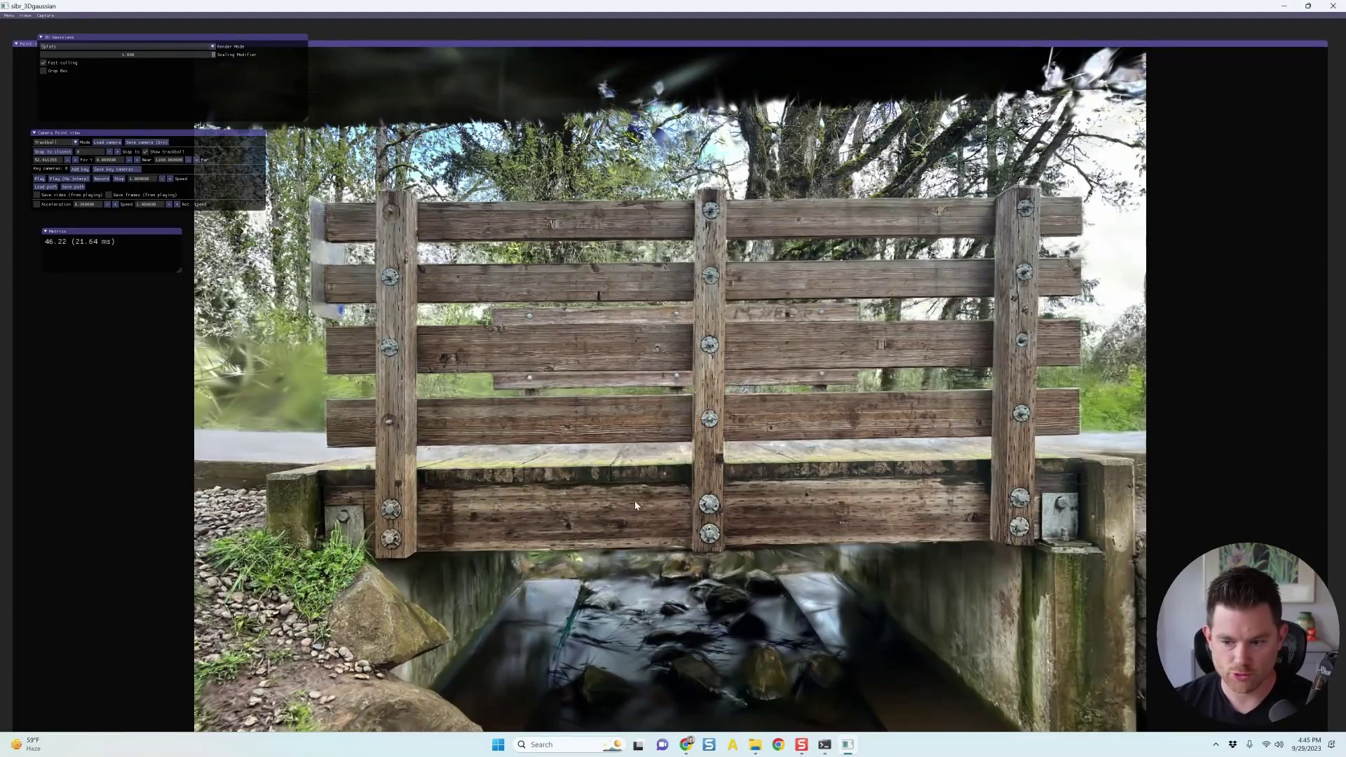
Return to the Polycam footbridge capture and examine the same railing from a slightly rotated front view for comparison
key(alt+Tab)
click(393, 377)
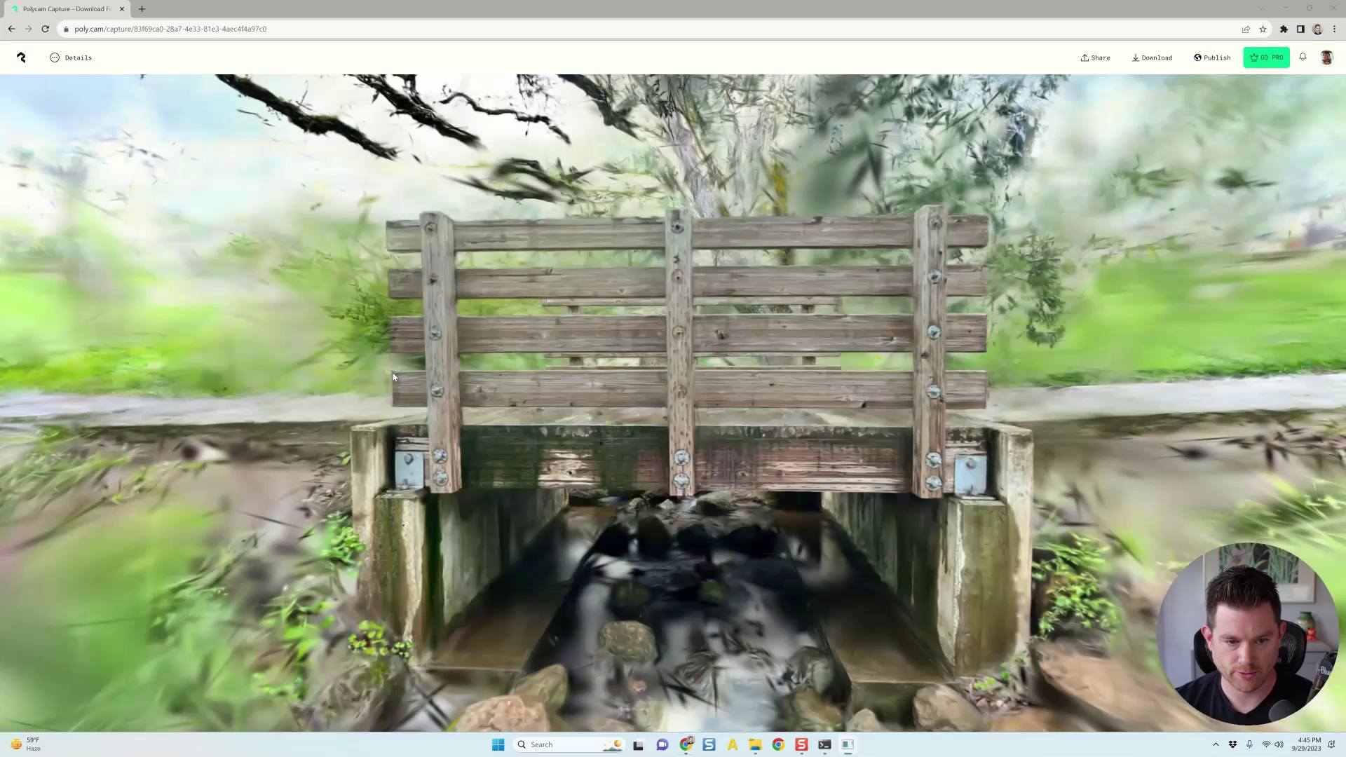
drag(718, 293, 735, 297)
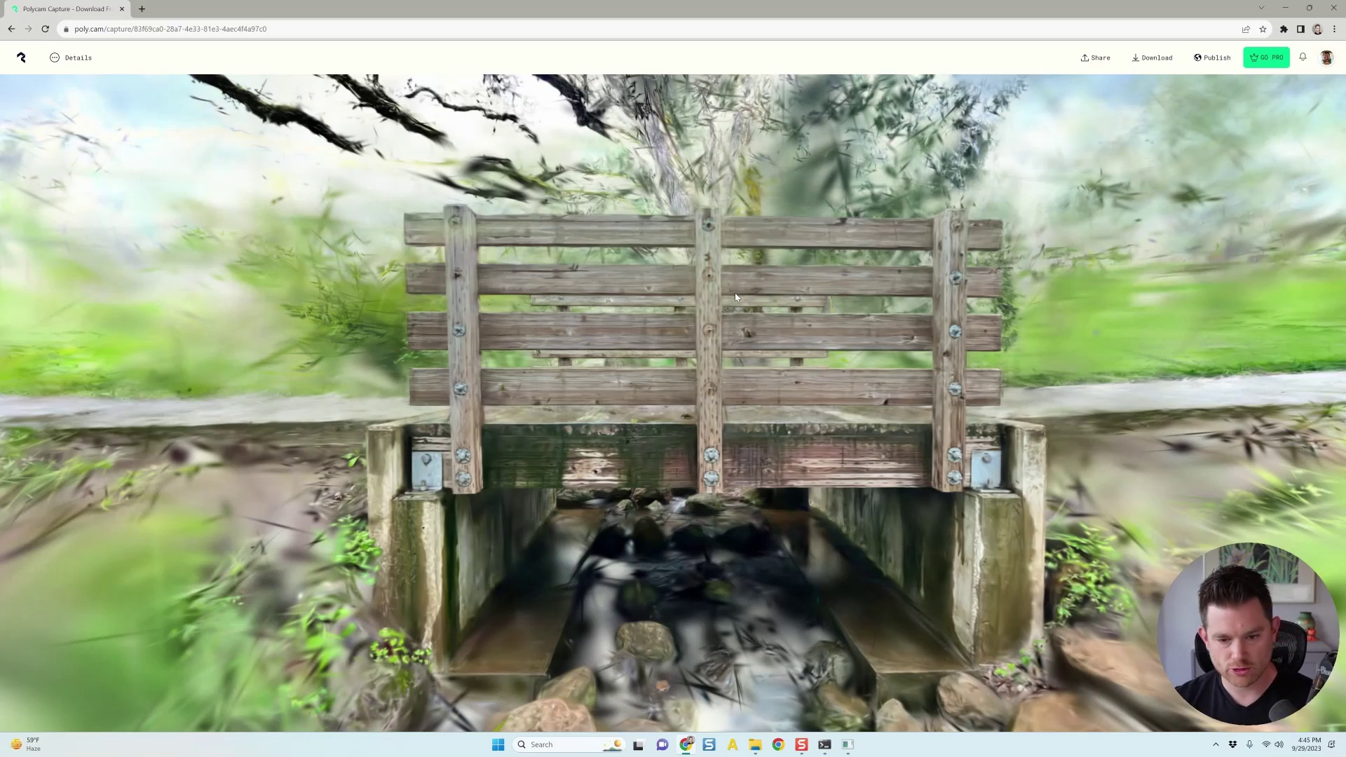
scroll(859, 339, down, 3)
scroll(859, 339, up, 3)
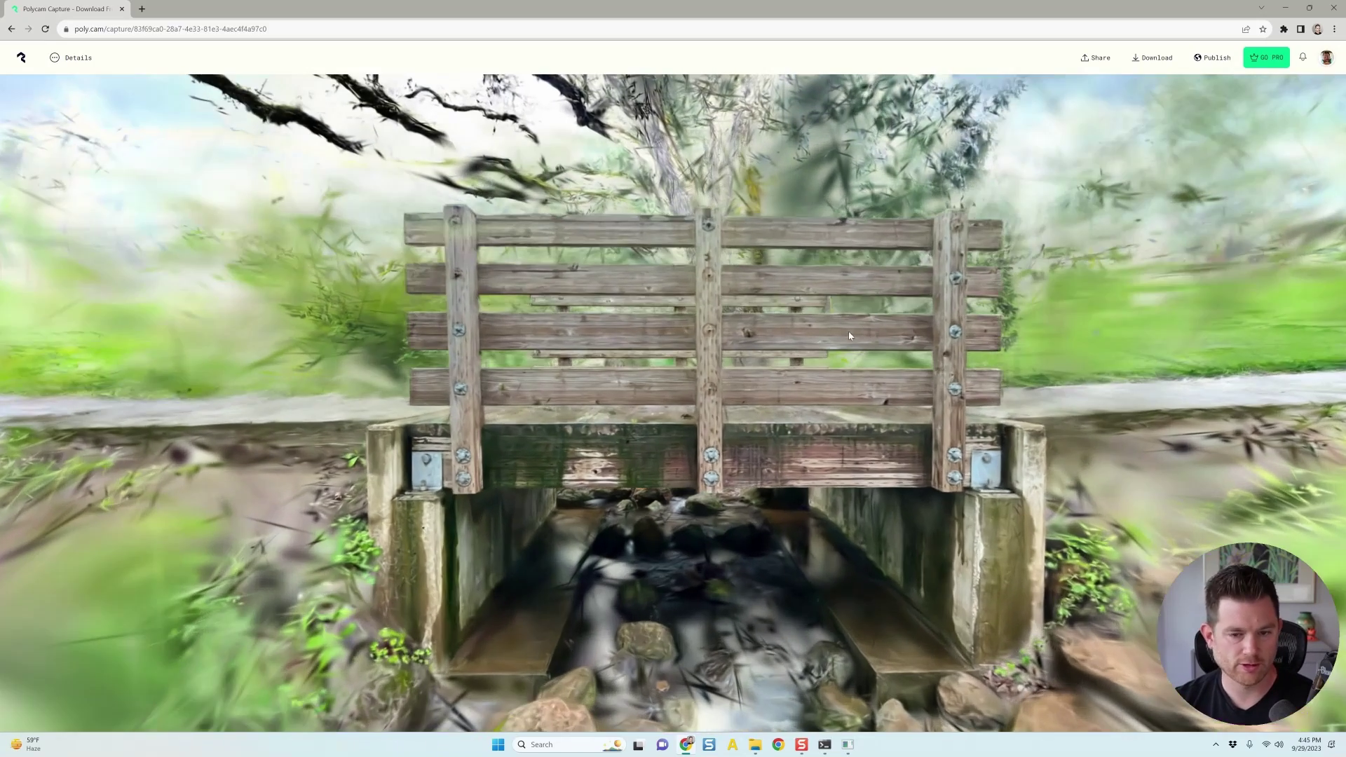